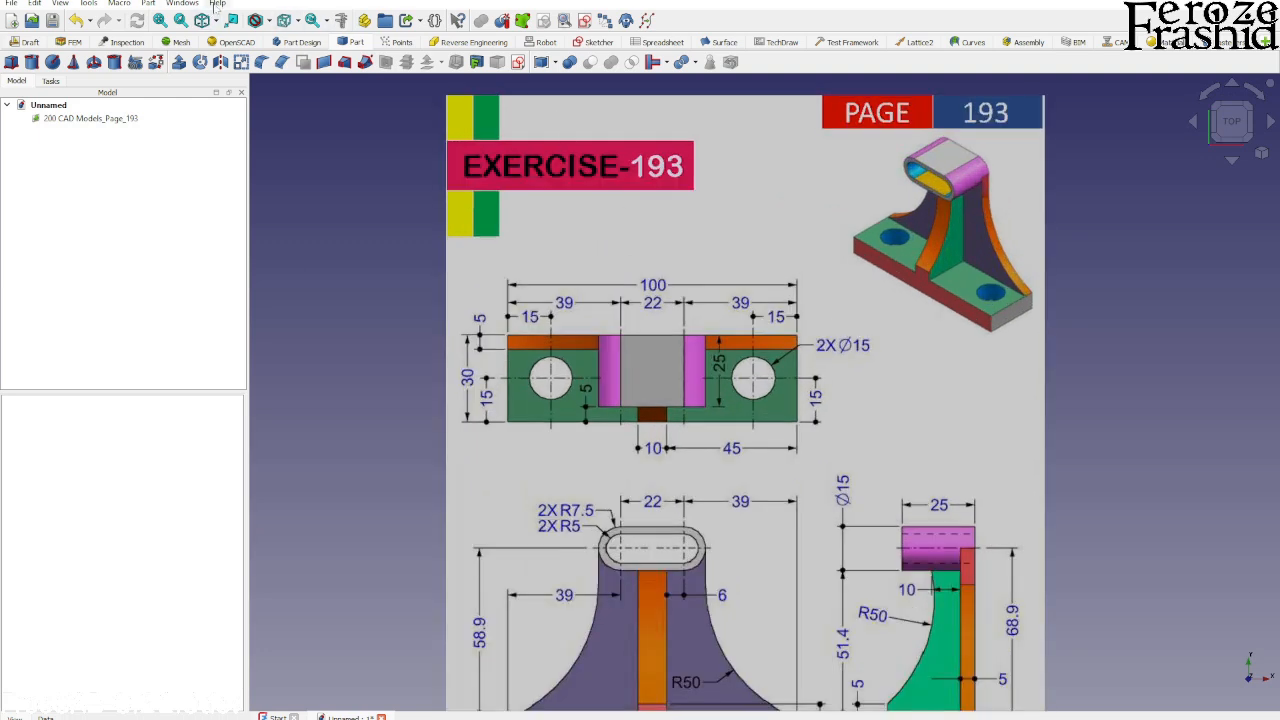
# - View the program's version and build information
pyautogui.click(217, 3)
pyautogui.click(245, 152)
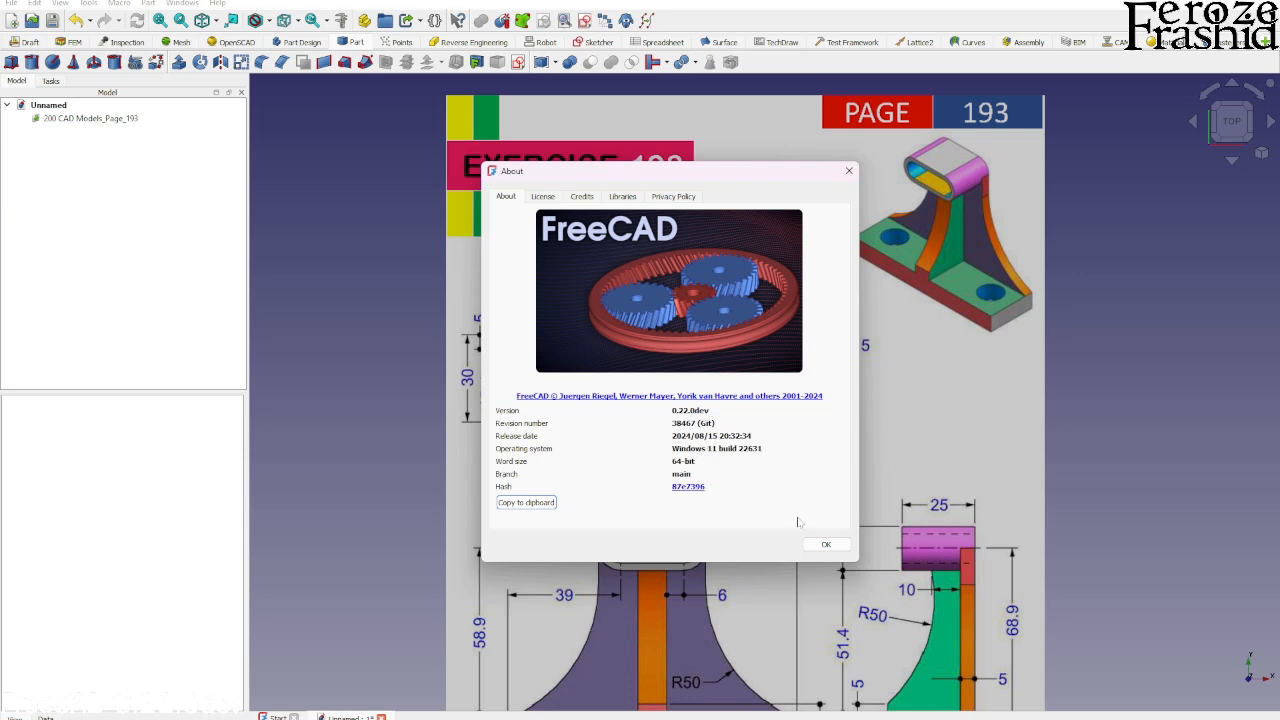
pyautogui.click(826, 544)
# - Open the ex185 of 200 model as a second document and view its solid against its reference drawing
pyautogui.scroll(3, 797, 434)
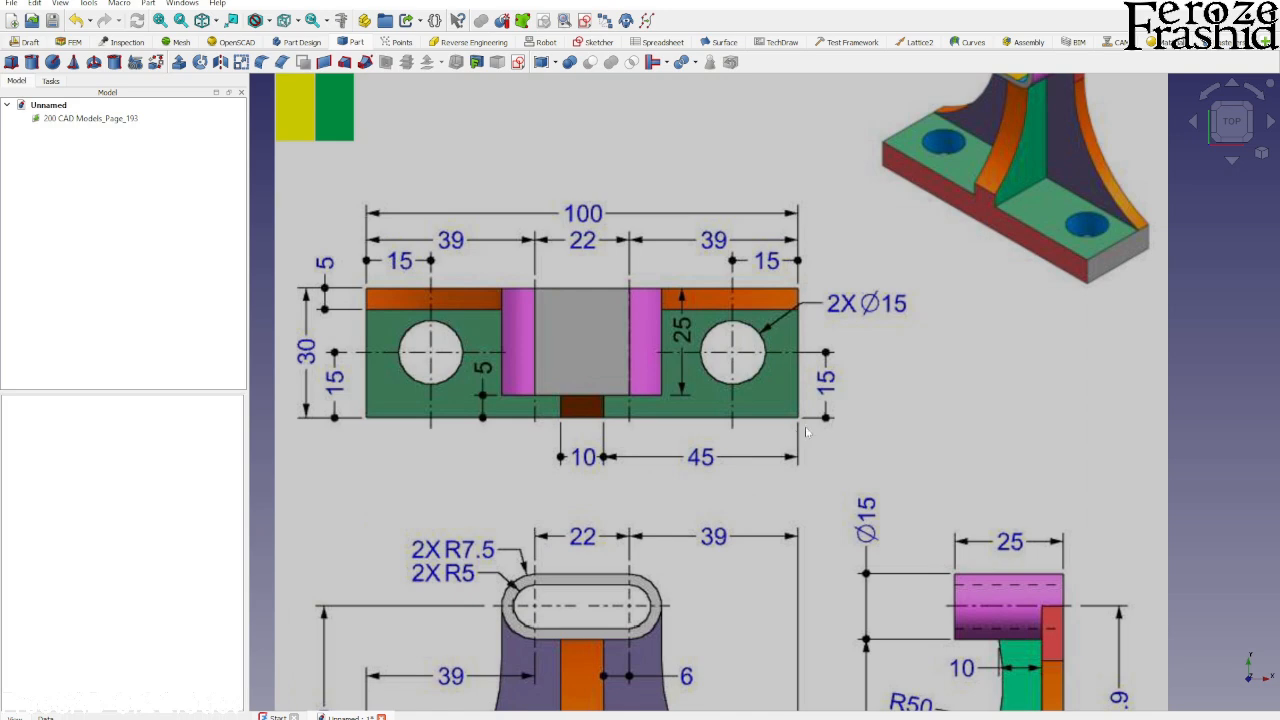
pyautogui.scroll(-2, 805, 432)
pyautogui.scroll(-2, 807, 428)
pyautogui.scroll(3, 807, 450)
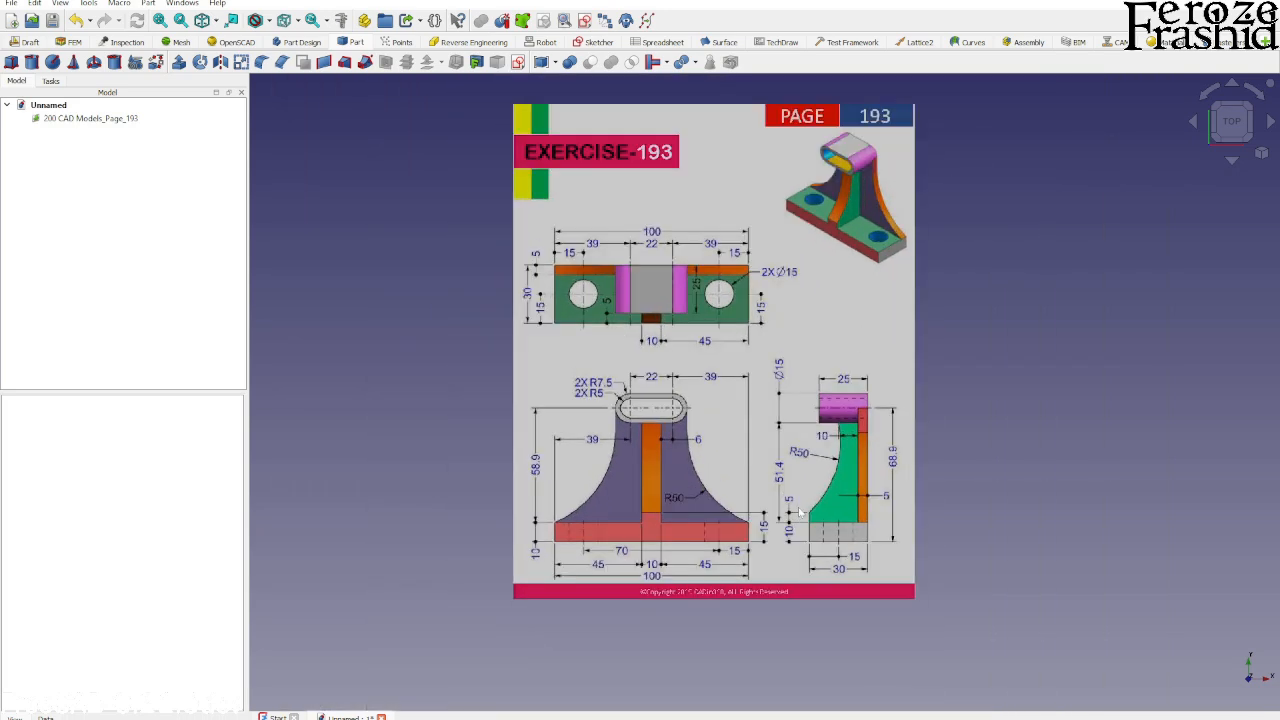
pyautogui.scroll(-1, 808, 490)
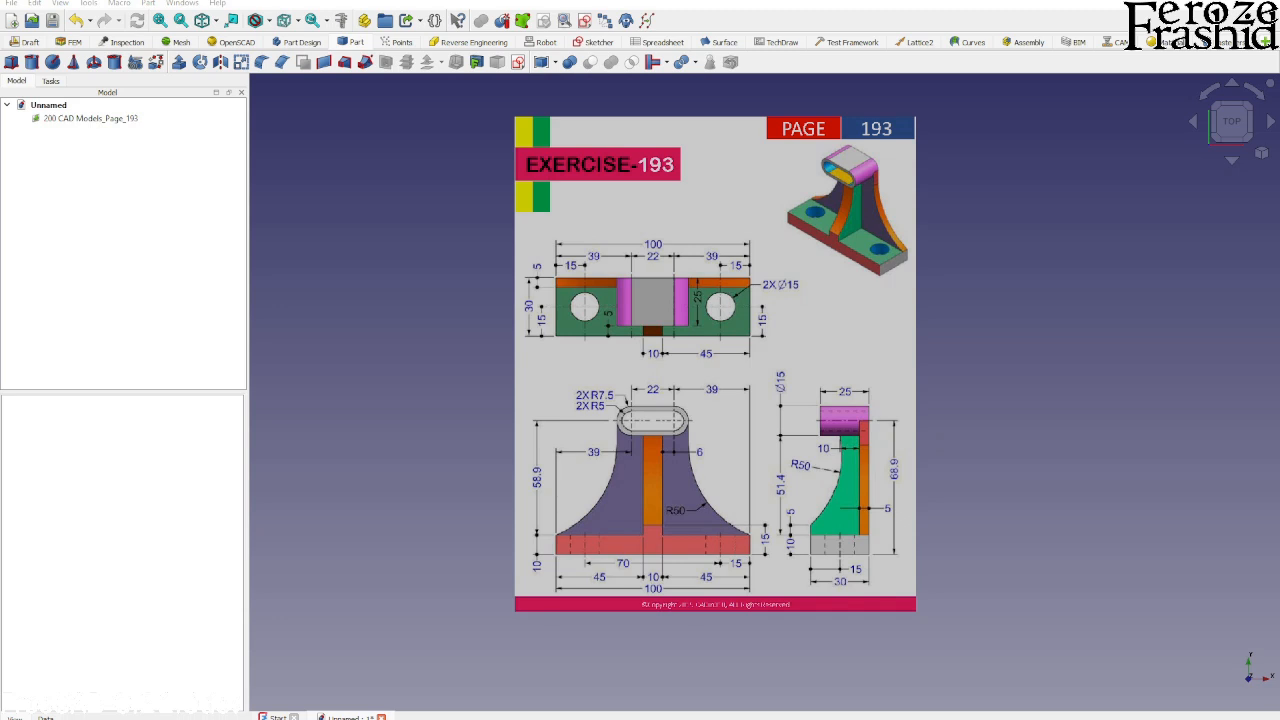
pyautogui.moveTo(1092, 273); pyautogui.dragTo(170, 281)
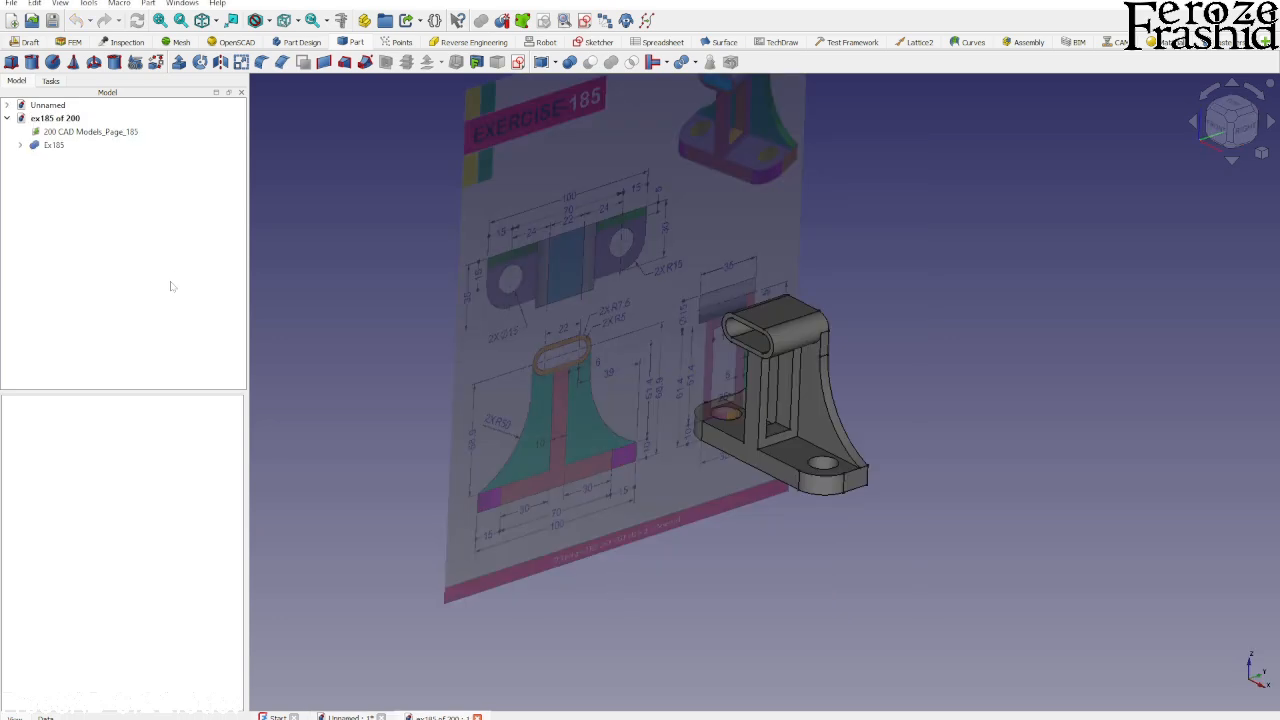
pyautogui.moveTo(755, 390); pyautogui.dragTo(708, 298, button='middle')
pyautogui.scroll(3, 708, 298)
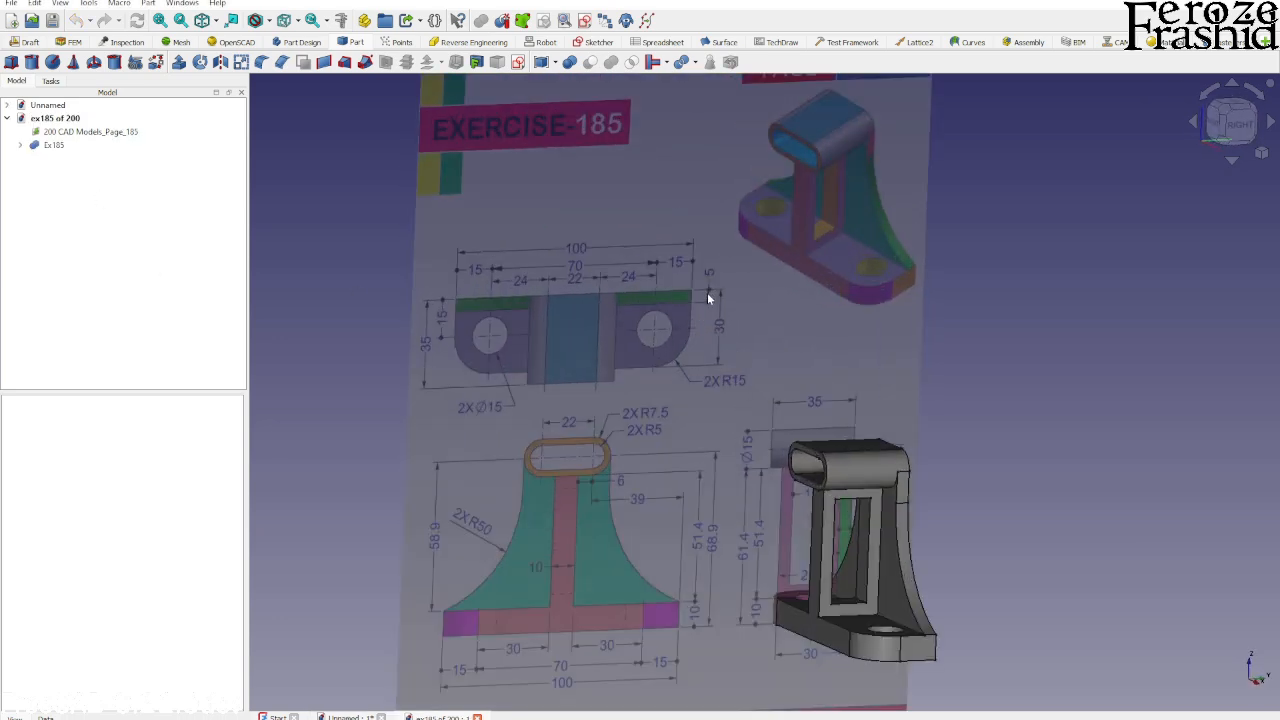
# - Compare the Exercise-193 drawing with the ex185 model and its drawing seen from the right view
pyautogui.click(48, 105)
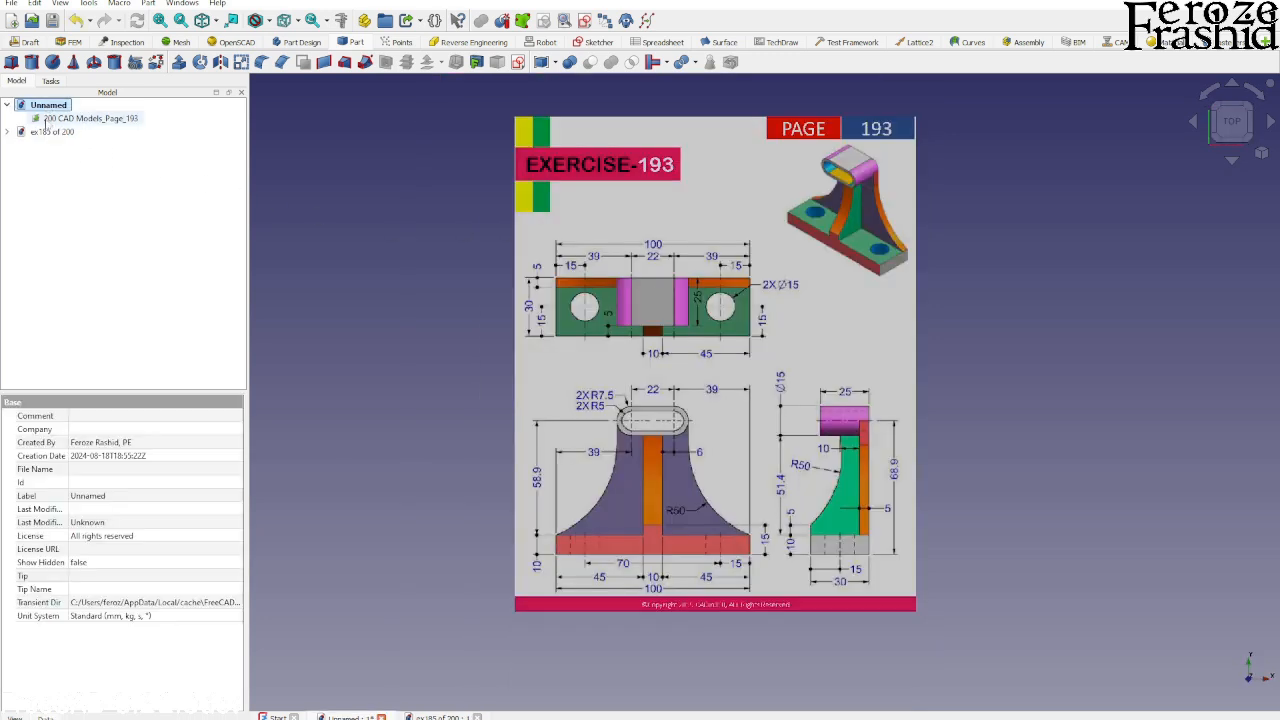
pyautogui.doubleClick(47, 133)
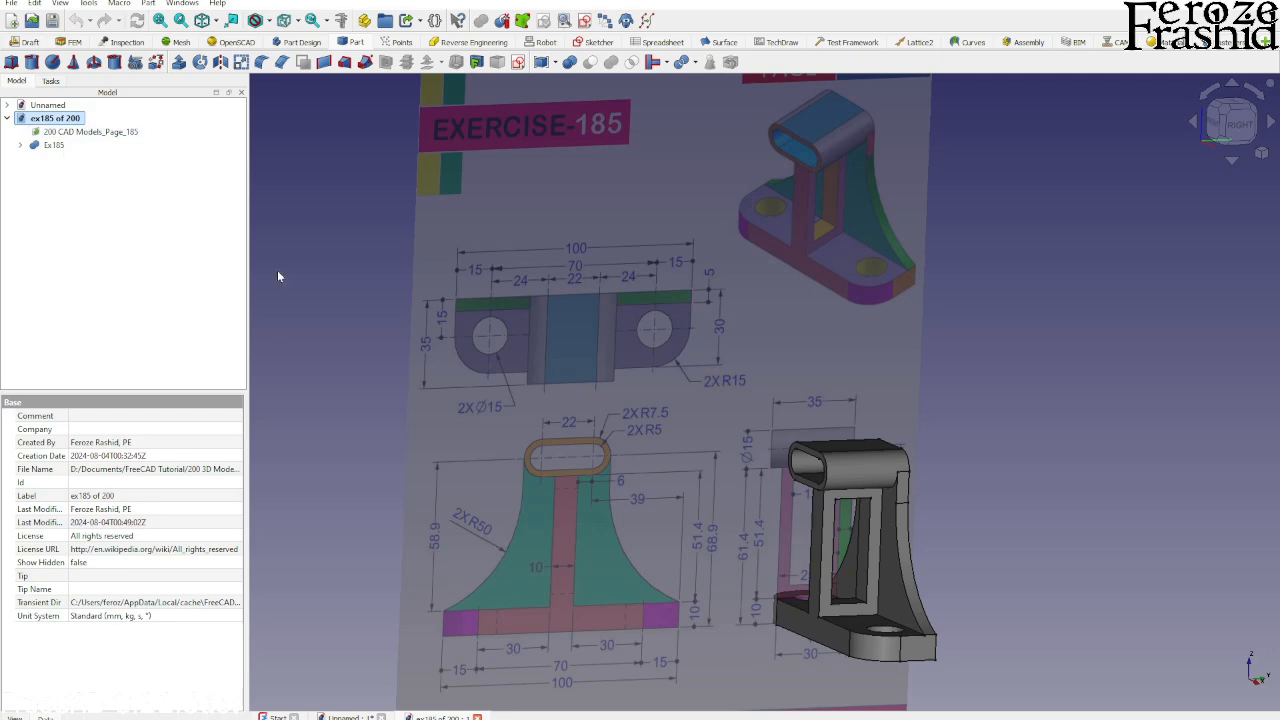
pyautogui.click(566, 378)
pyautogui.click(1239, 125)
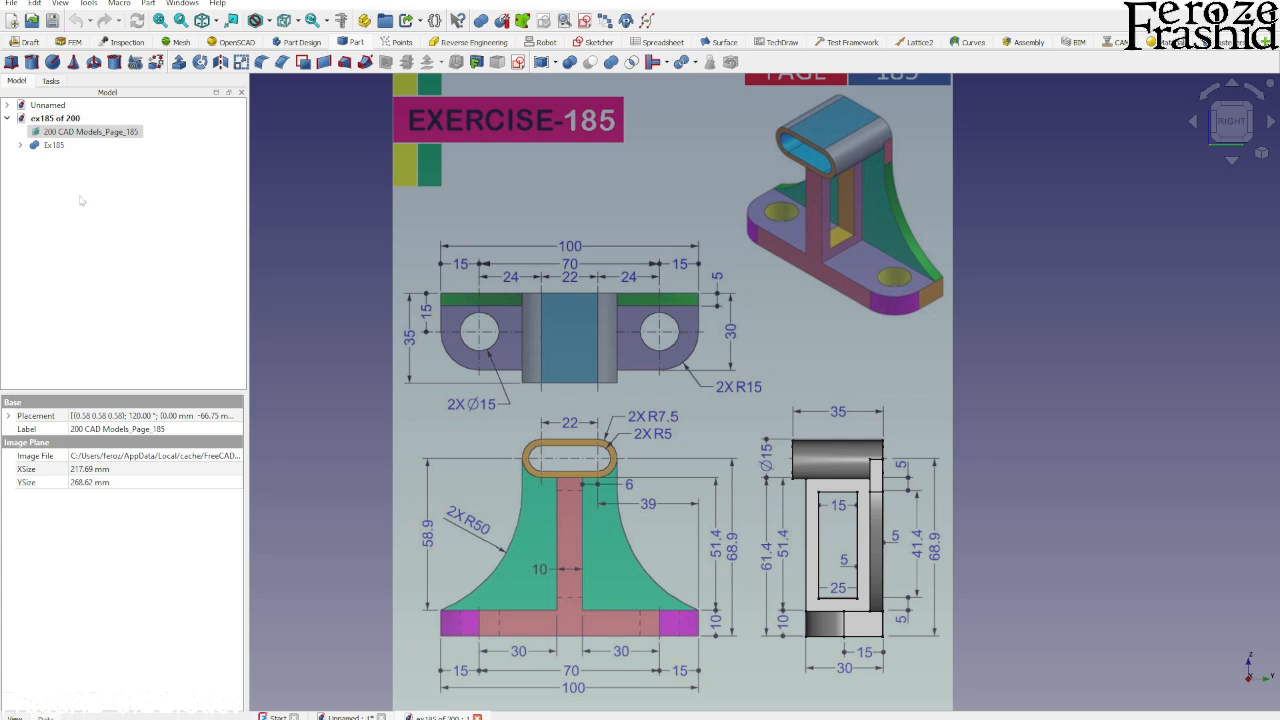
pyautogui.click(55, 107)
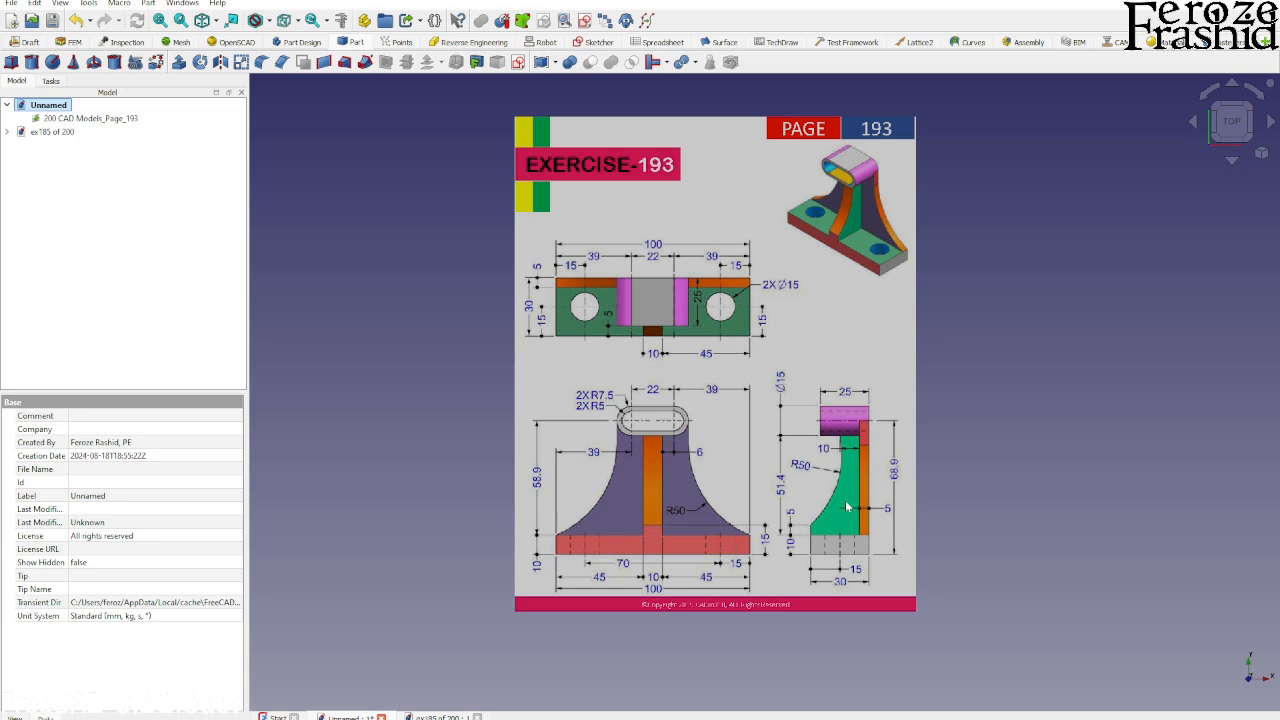
# - Save a copy of the ex185 document as ex193 of 200 and delete its 200 CAD Models_Page_185 reference image
pyautogui.doubleClick(52, 131)
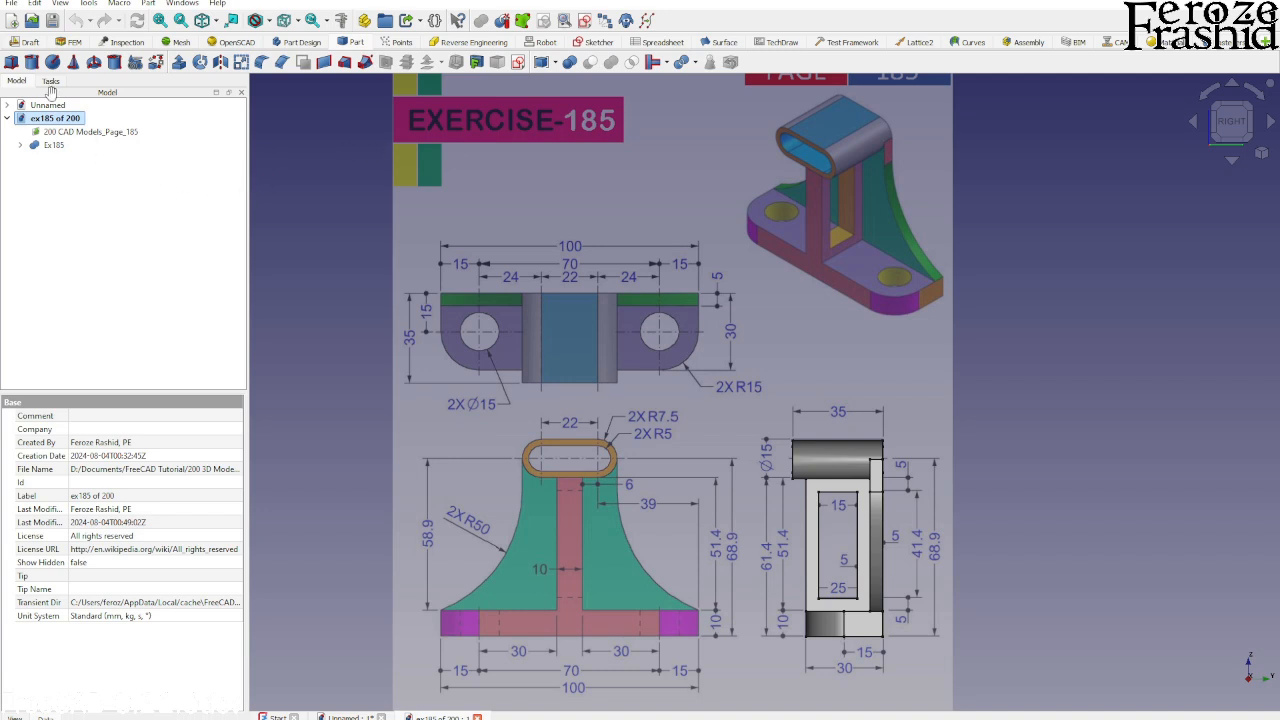
pyautogui.click(11, 3)
pyautogui.click(40, 118)
pyautogui.click(612, 272)
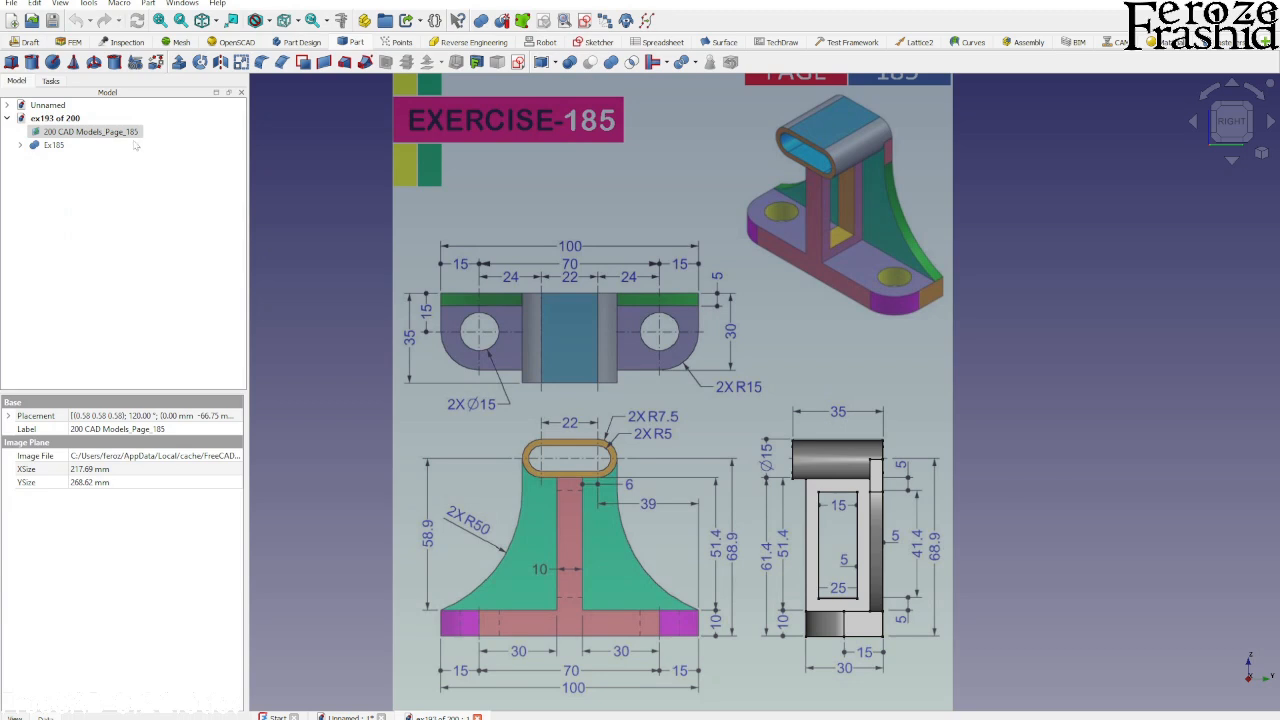
pyautogui.press('Delete')
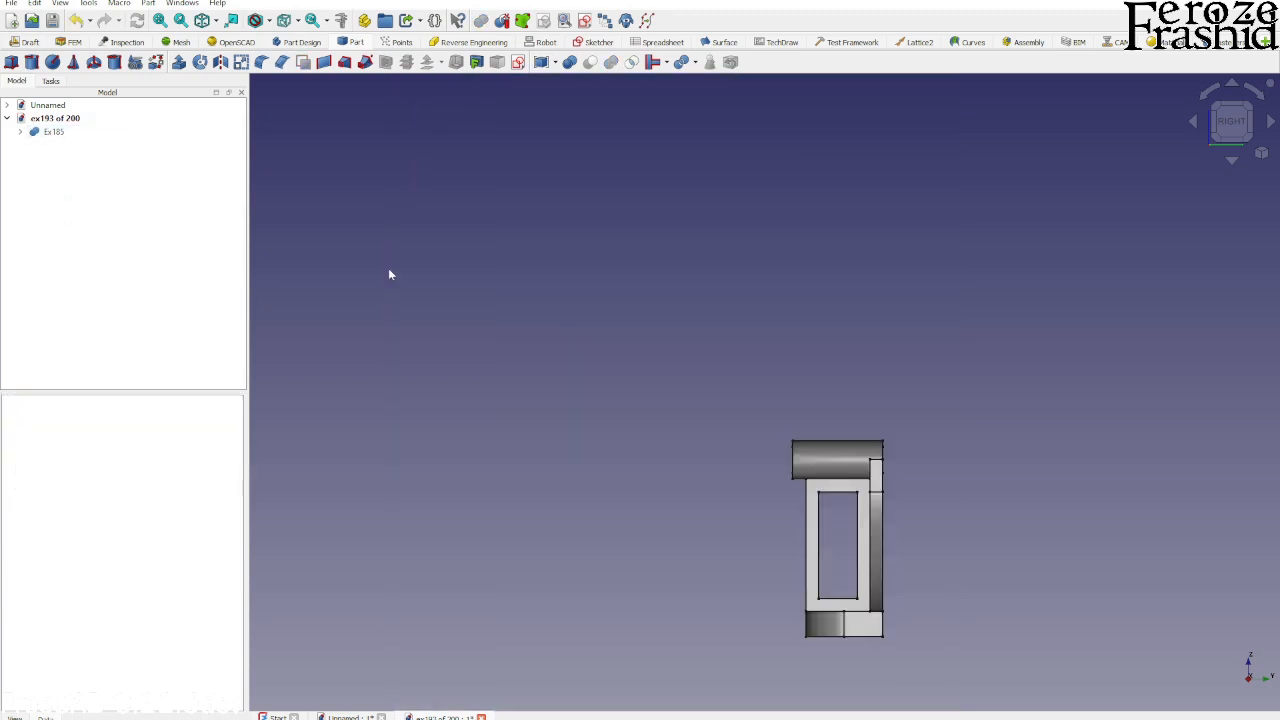
# - Rename the fused solid Ex185 as Ex193
pyautogui.click(53, 132)
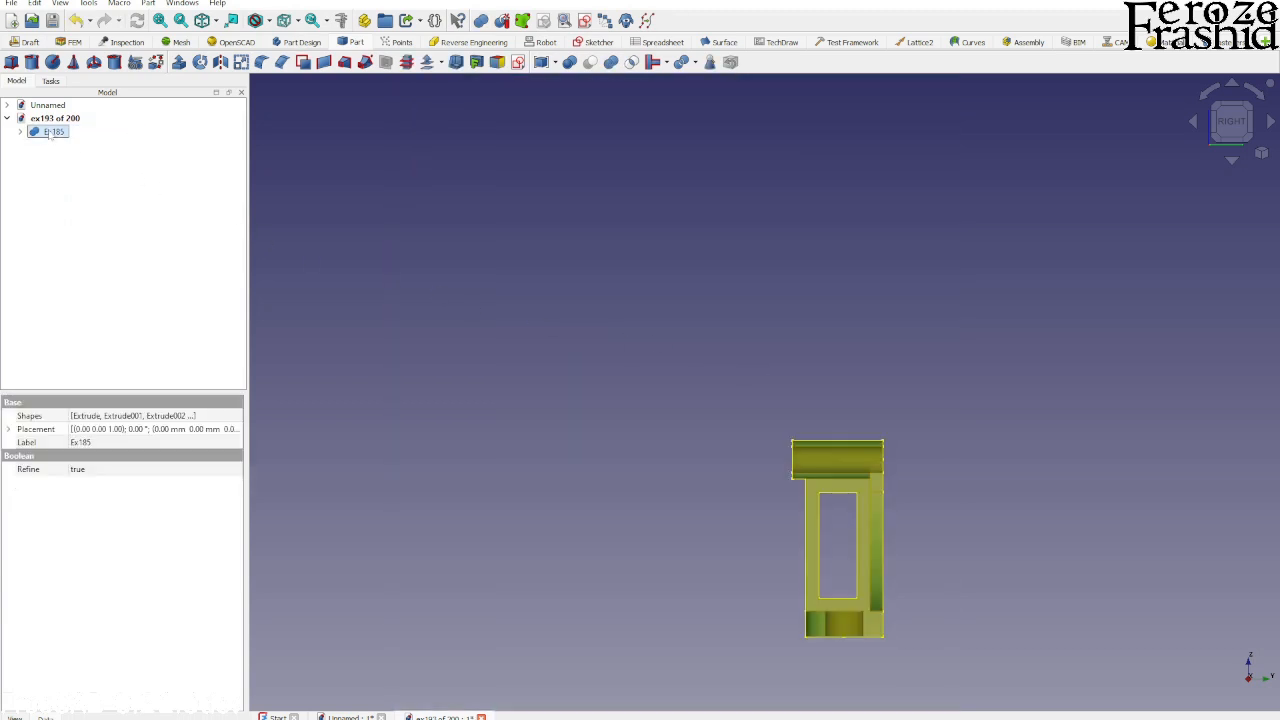
pyautogui.click(53, 132)
pyautogui.press('End')
pyautogui.hotkey('shift', 'Left')
pyautogui.hotkey('shift', 'Left')
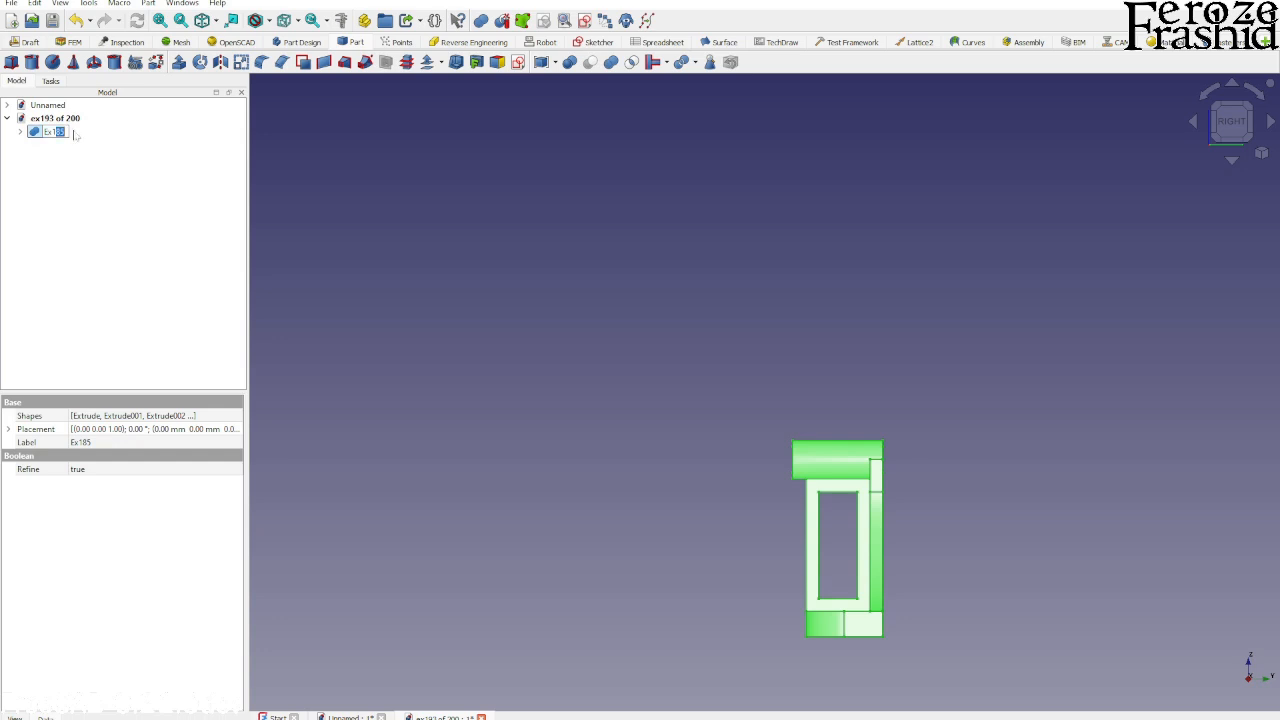
pyautogui.write('93')
pyautogui.press('Return')
# - Switch to the image viewer, examine the drawing 200 CAD Models_Page_193.png, and return to the ex193 model
pyautogui.hotkey('alt', 'Tab')
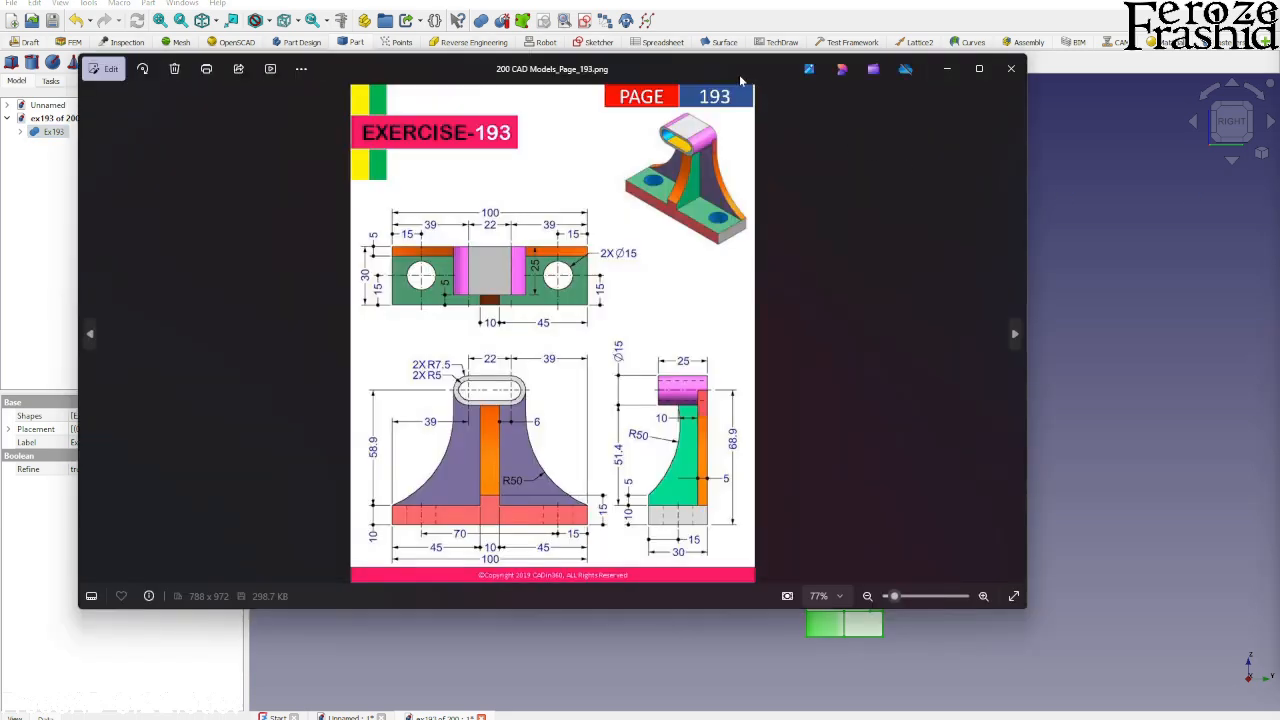
pyautogui.moveTo(735, 70); pyautogui.dragTo(868, 83)
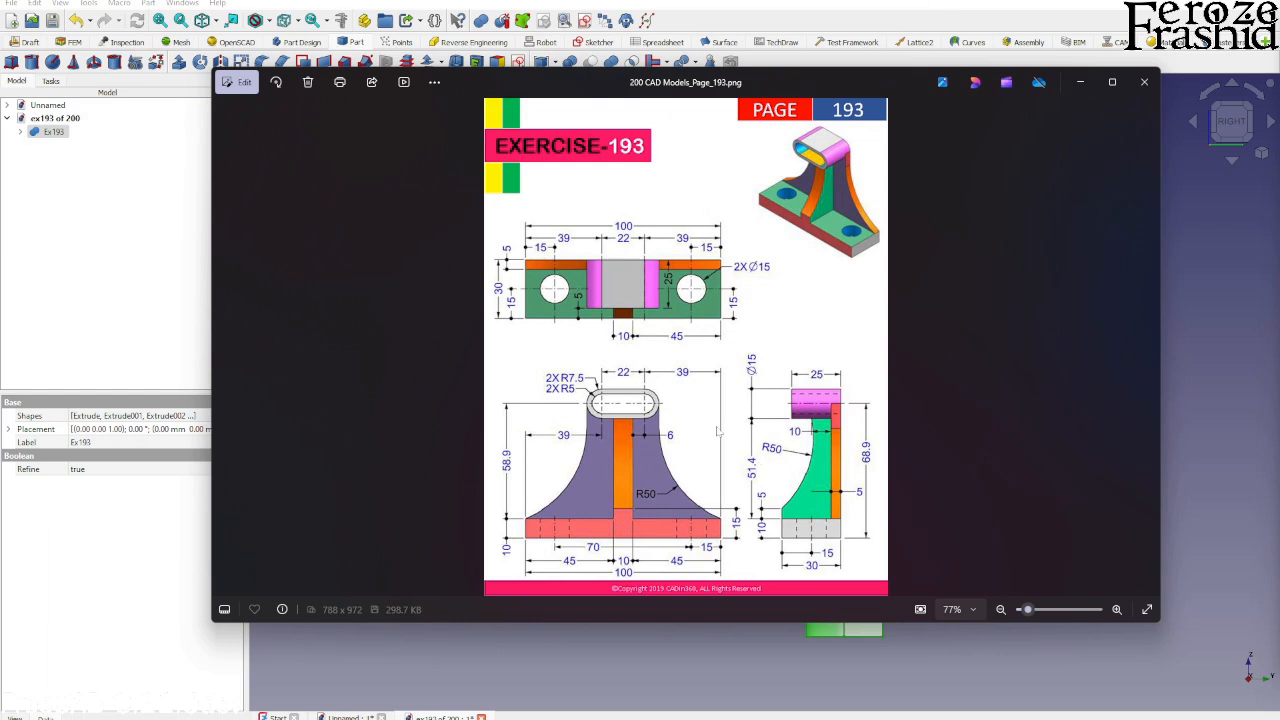
pyautogui.scroll(1, 860, 250)
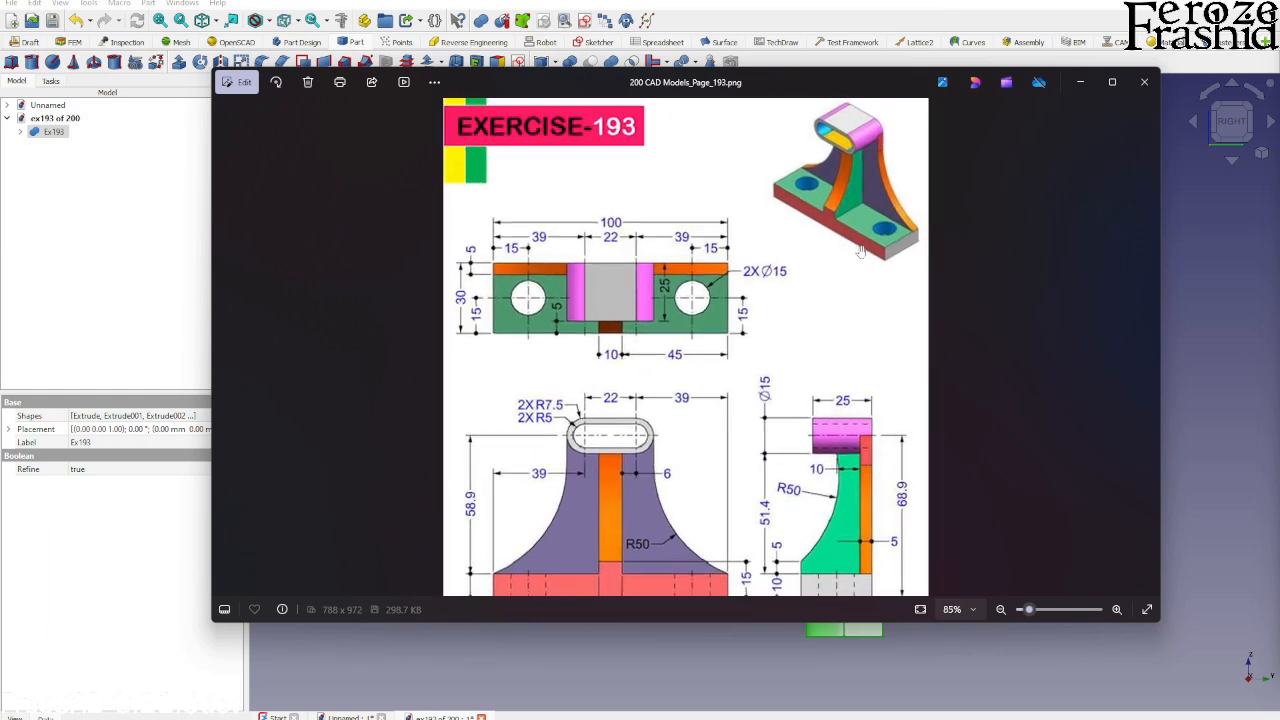
pyautogui.scroll(-1, 786, 311)
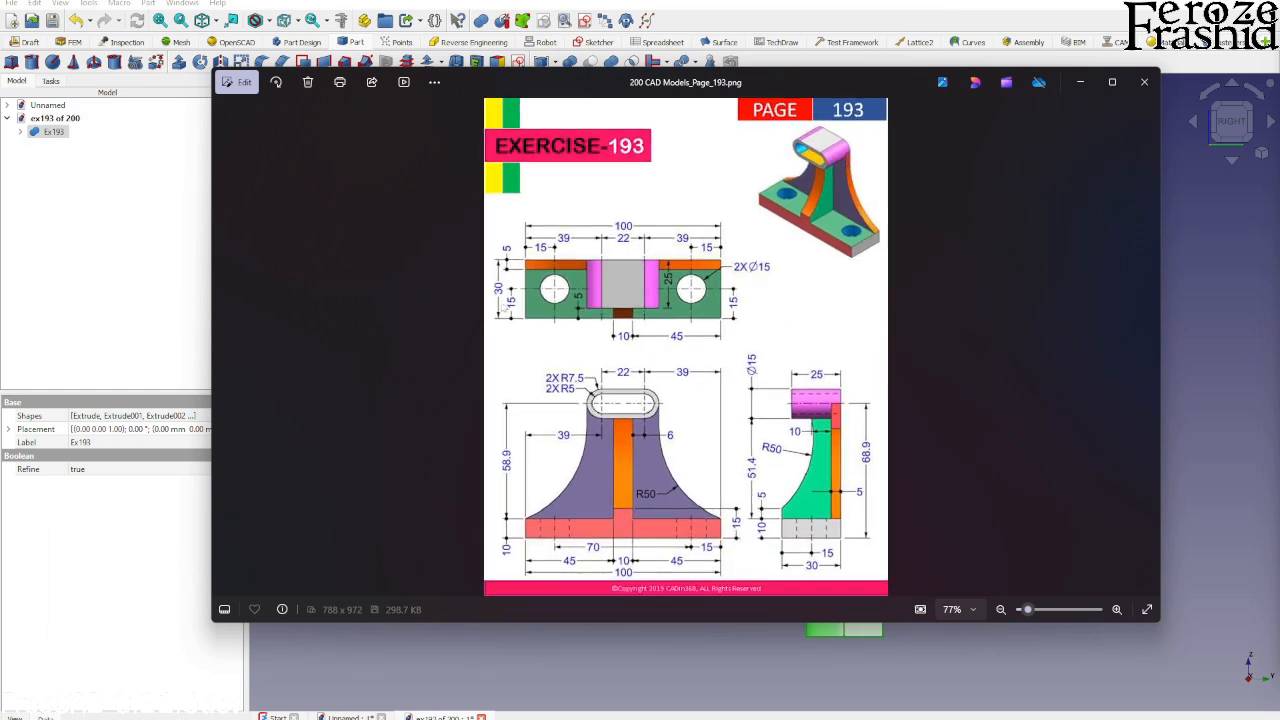
pyautogui.click(84, 176)
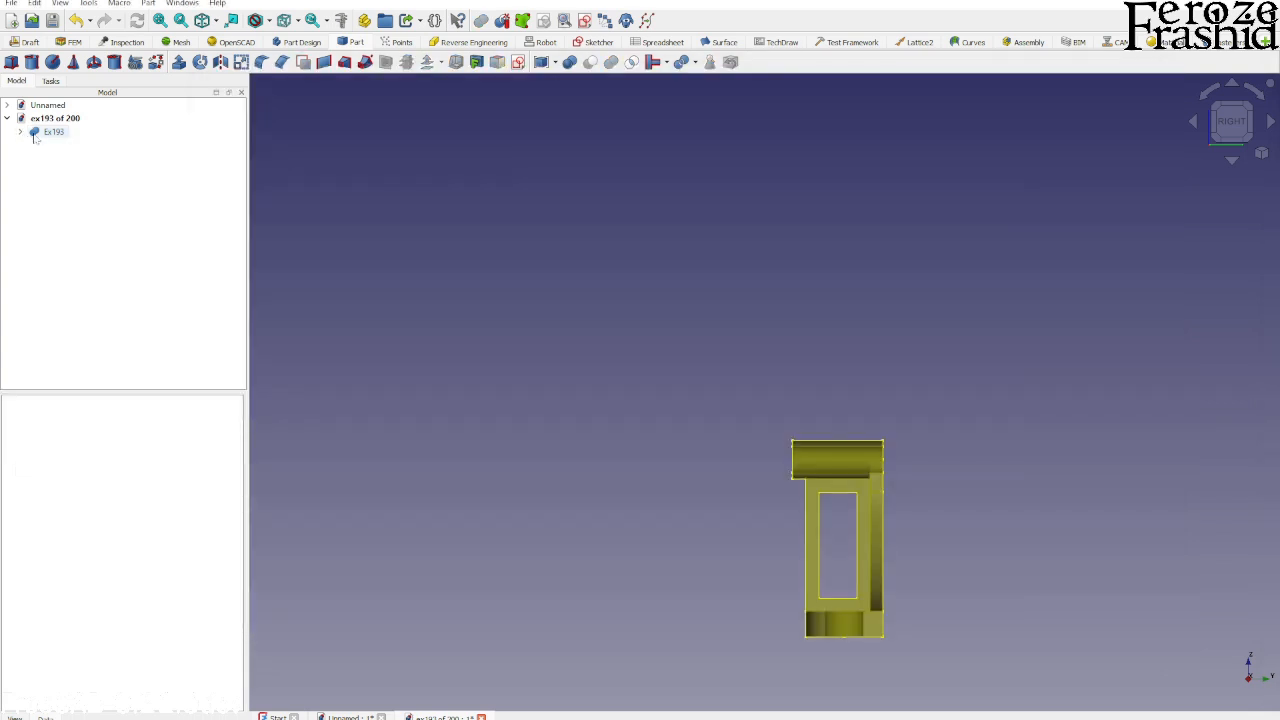
# - Open the sketch of the base plate extrusion inside Ex193 for editing
pyautogui.moveTo(757, 468); pyautogui.dragTo(846, 578, button='middle')
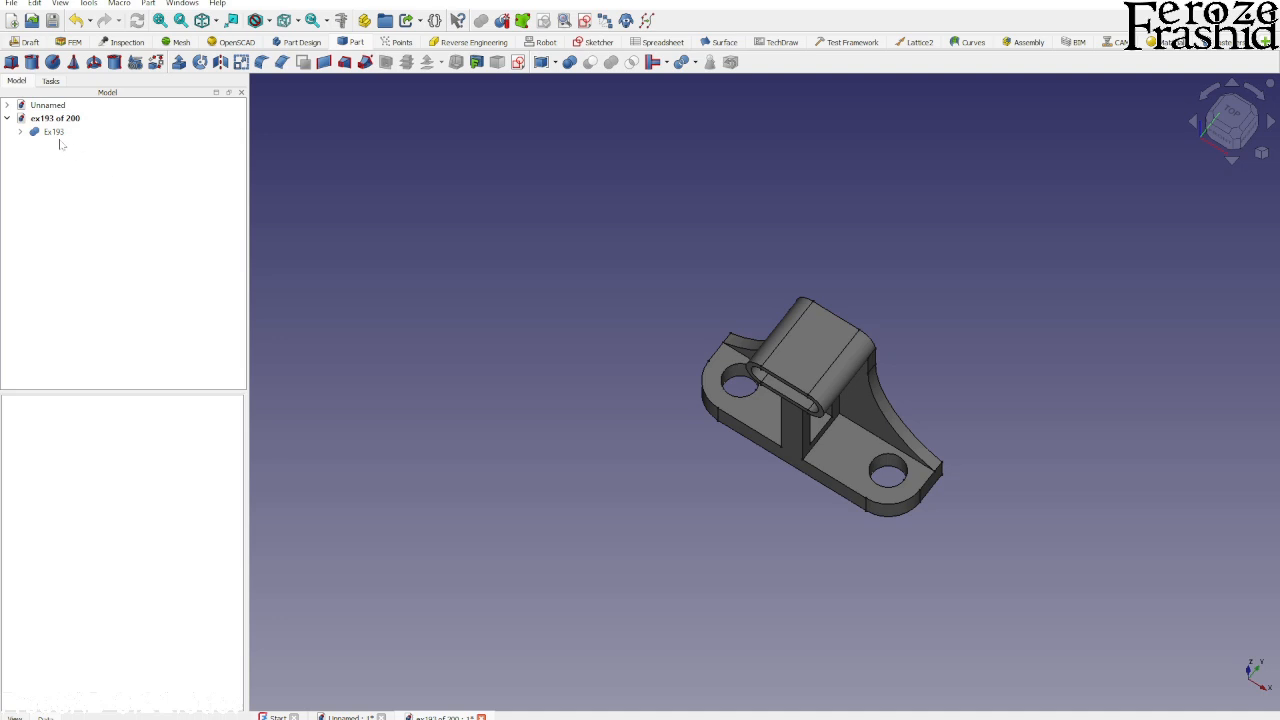
pyautogui.click(20, 131)
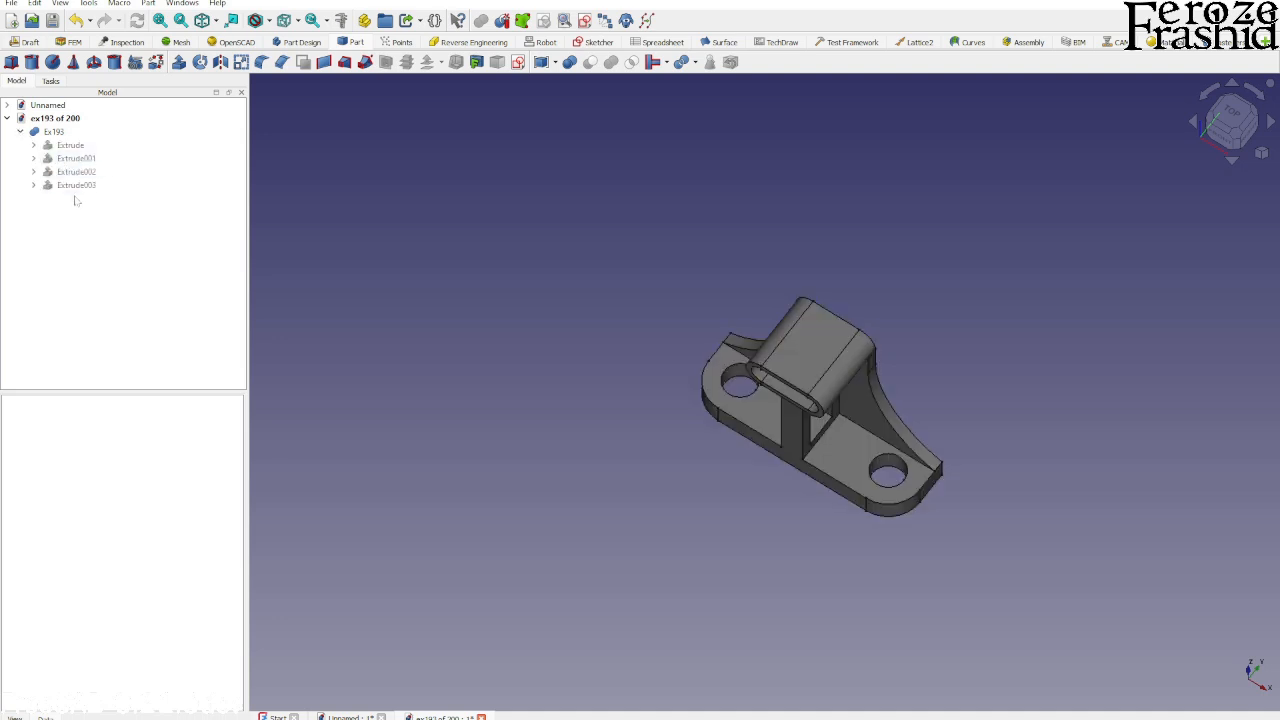
pyautogui.click(66, 146)
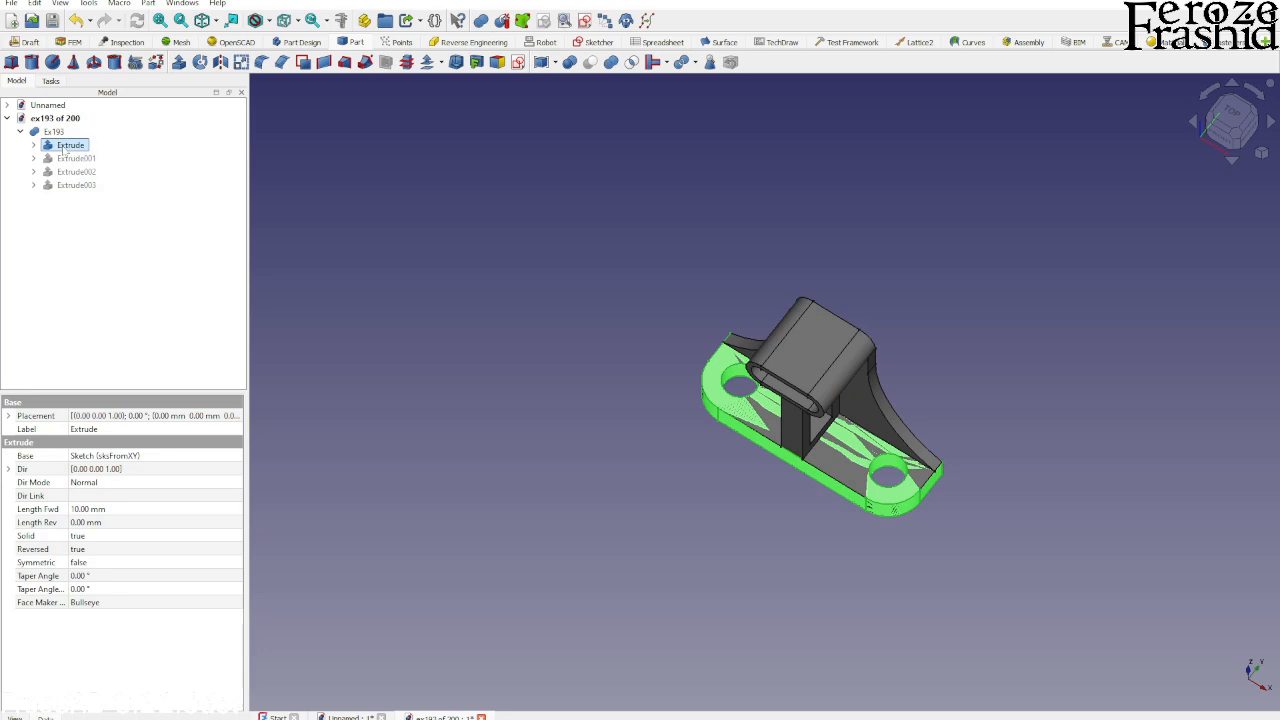
pyautogui.click(33, 145)
pyautogui.doubleClick(78, 158)
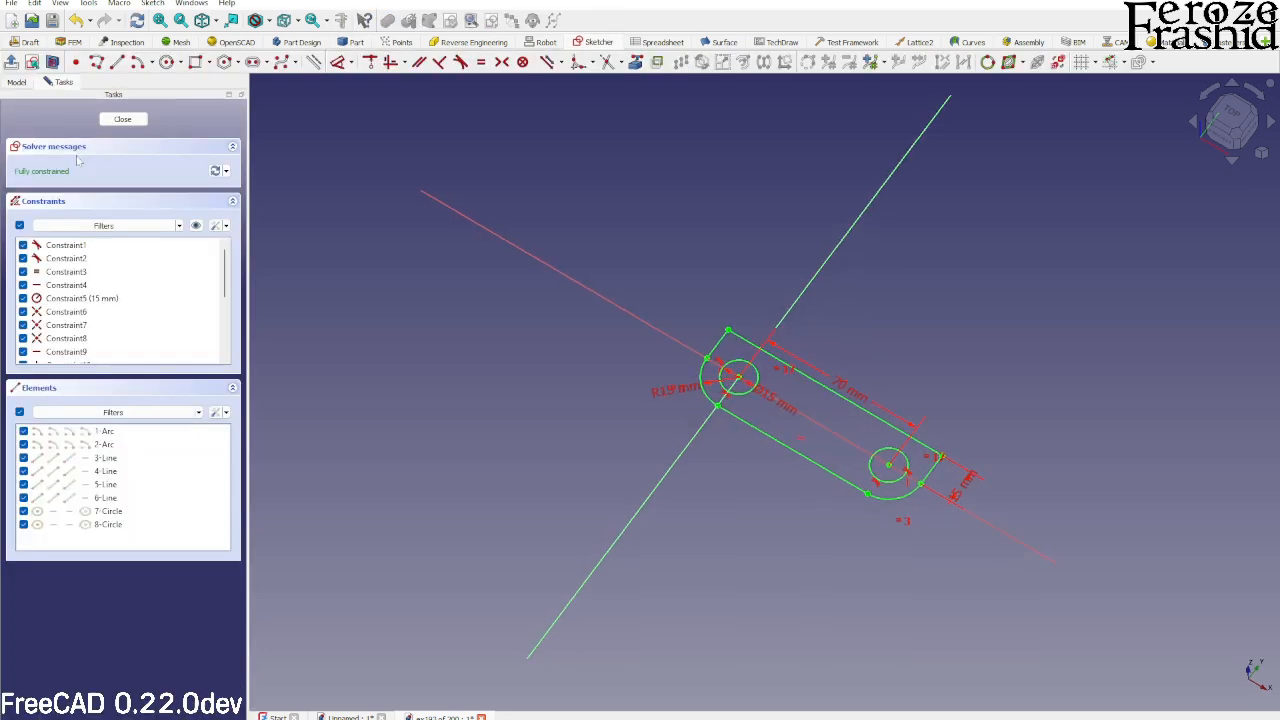
# - Delete the two R15 corner arcs from the base plate outline
pyautogui.scroll(3, 886, 378)
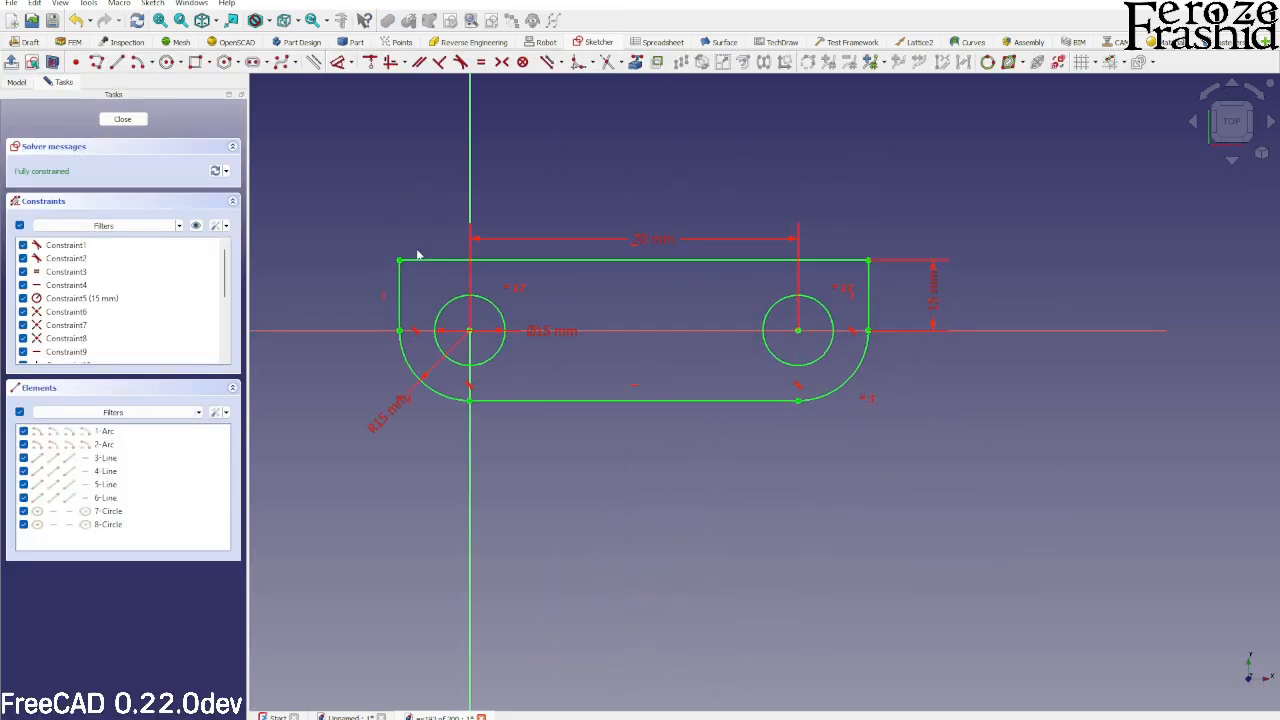
pyautogui.click(443, 395)
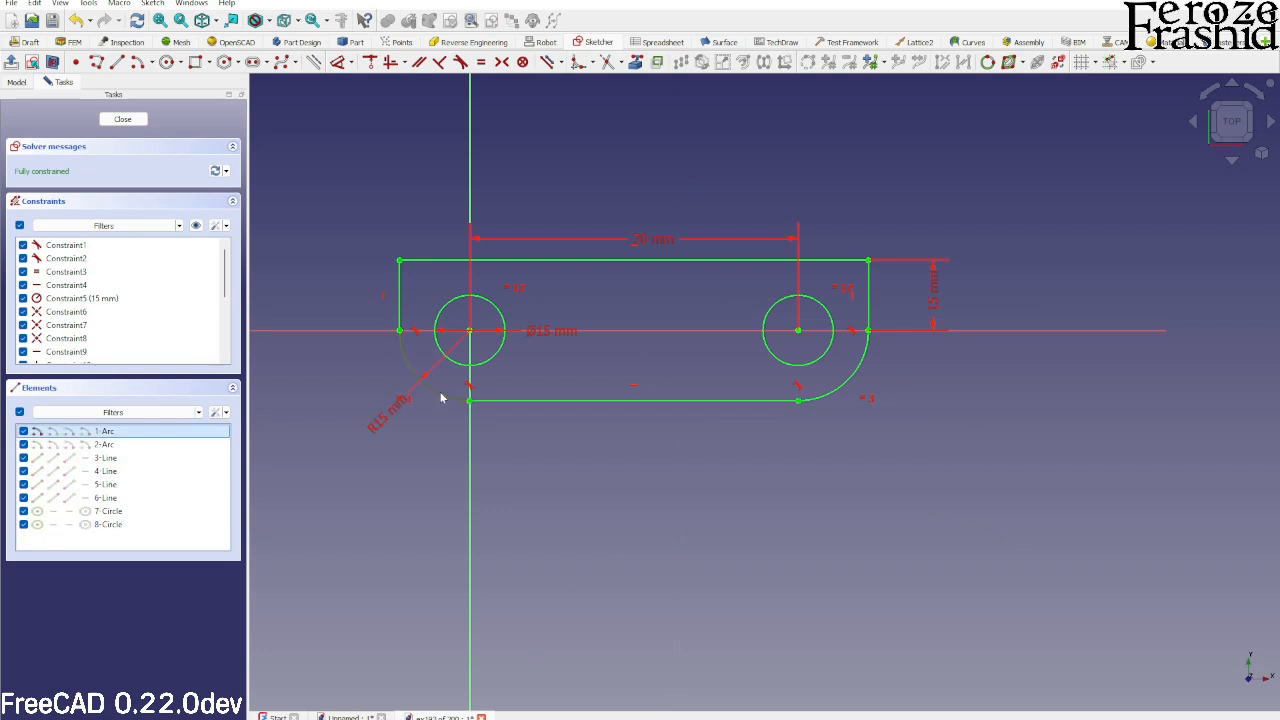
pyautogui.click(836, 399)
pyautogui.press('Delete')
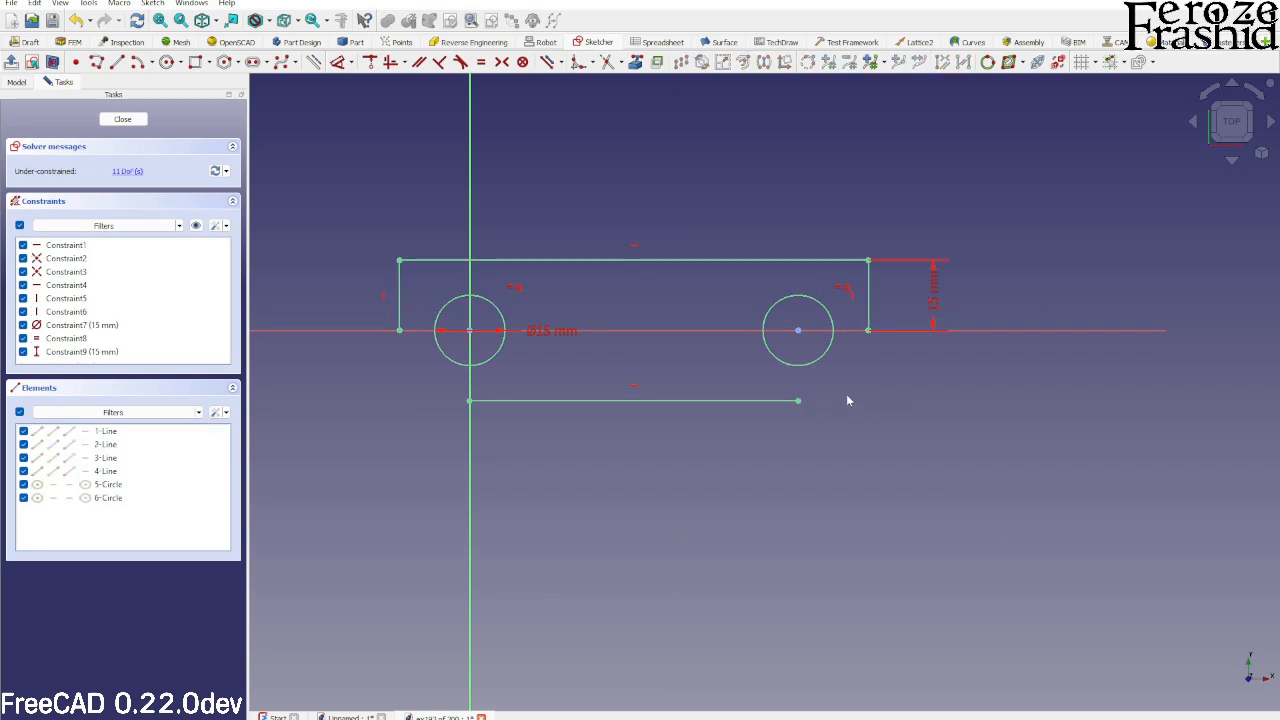
# - Extend the left and bottom outline lines toward each other and join their endpoints at the lower-left corner with a coincident constraint
pyautogui.moveTo(399, 330); pyautogui.dragTo(396, 381)
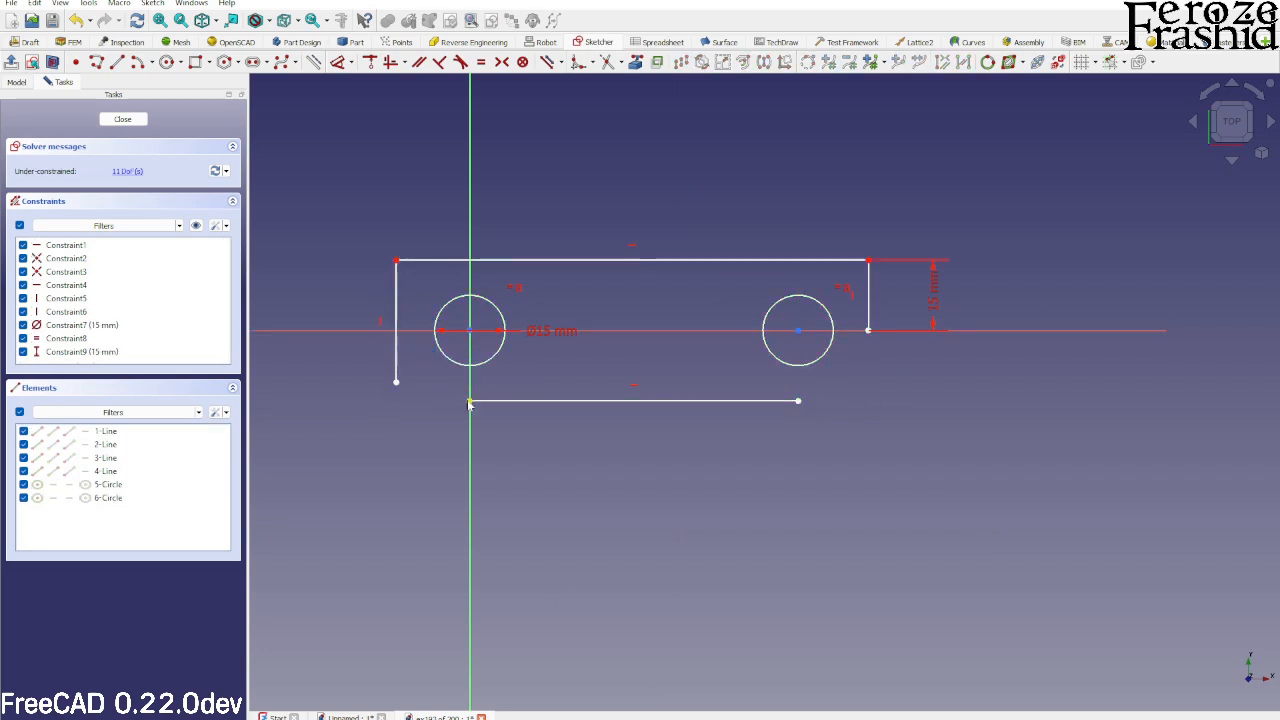
pyautogui.moveTo(469, 406); pyautogui.dragTo(430, 426)
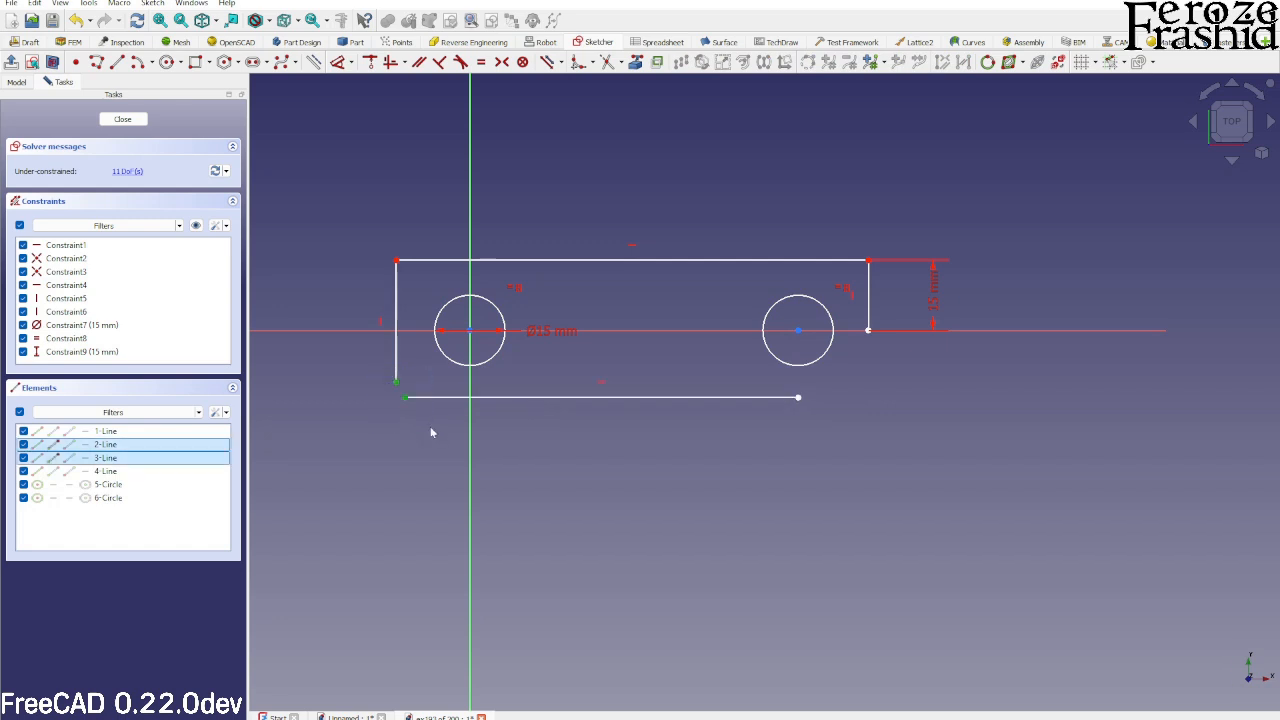
pyautogui.press('c')
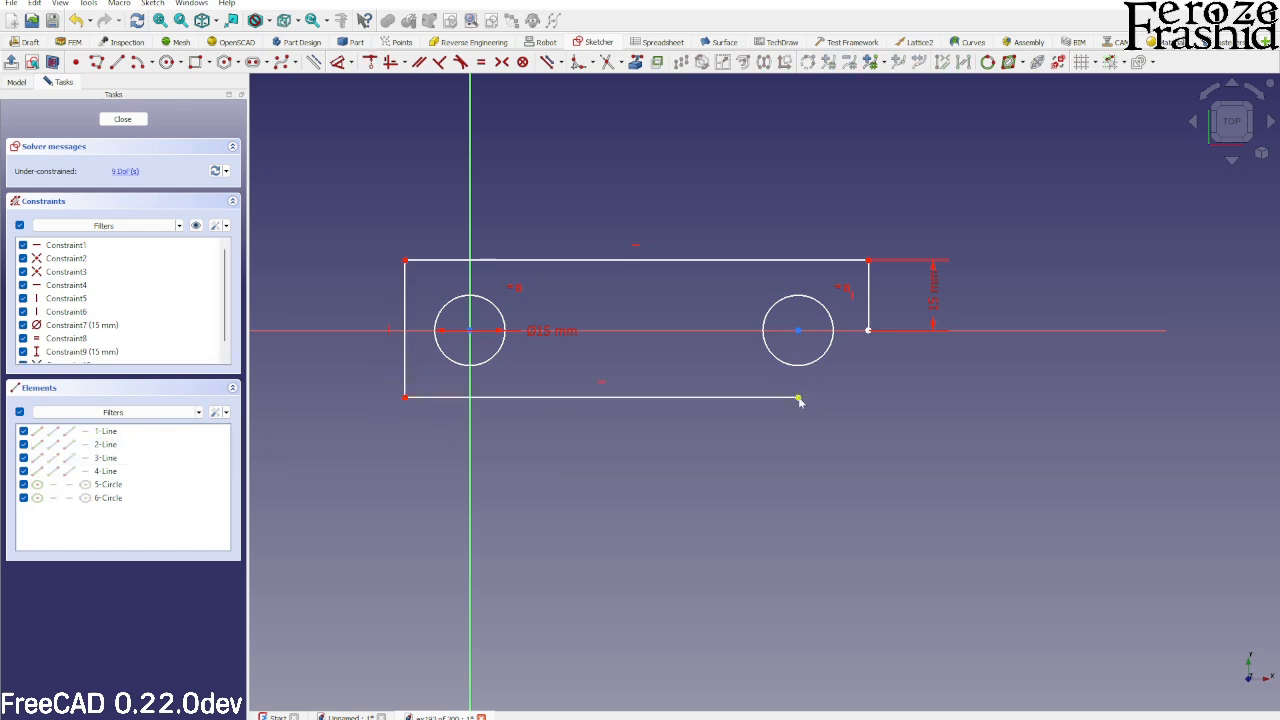
# - Extend the base plate's bottom and right outline lines, delete the 15 mm vertical dimension, and join their endpoints at the lower-right corner with a coincident constraint
pyautogui.moveTo(798, 397); pyautogui.dragTo(864, 395)
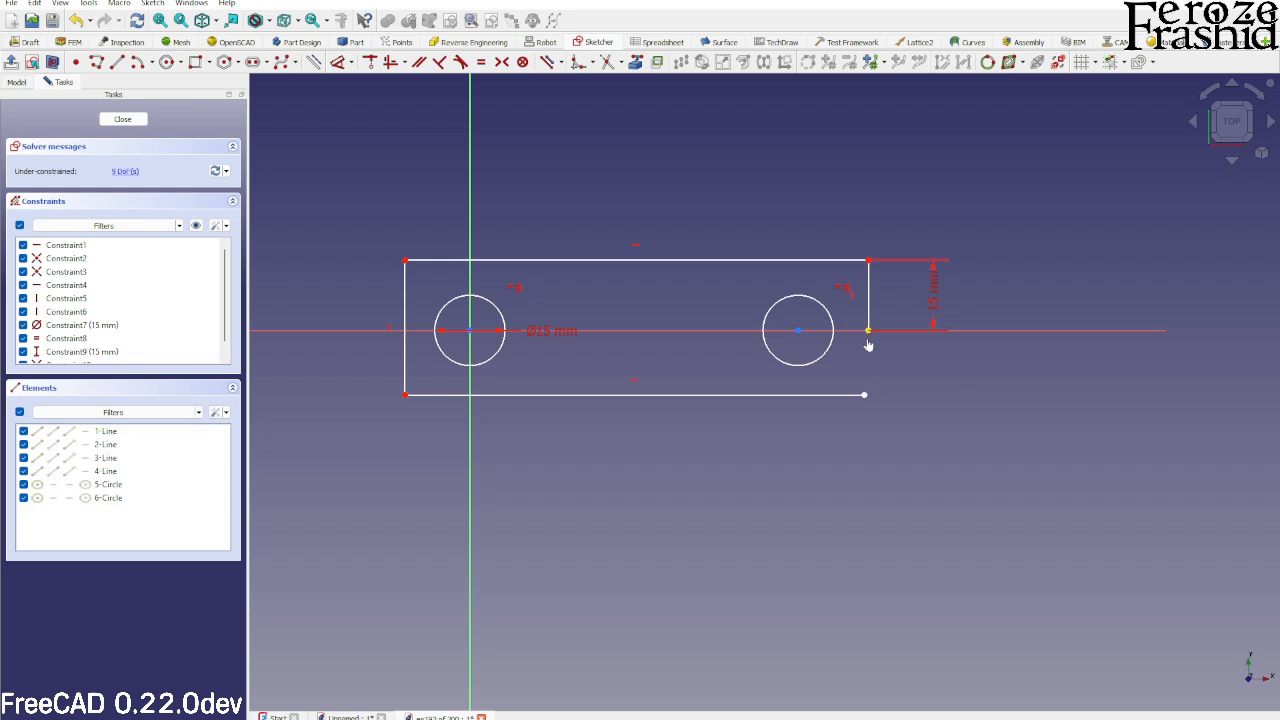
pyautogui.moveTo(868, 331); pyautogui.dragTo(870, 370)
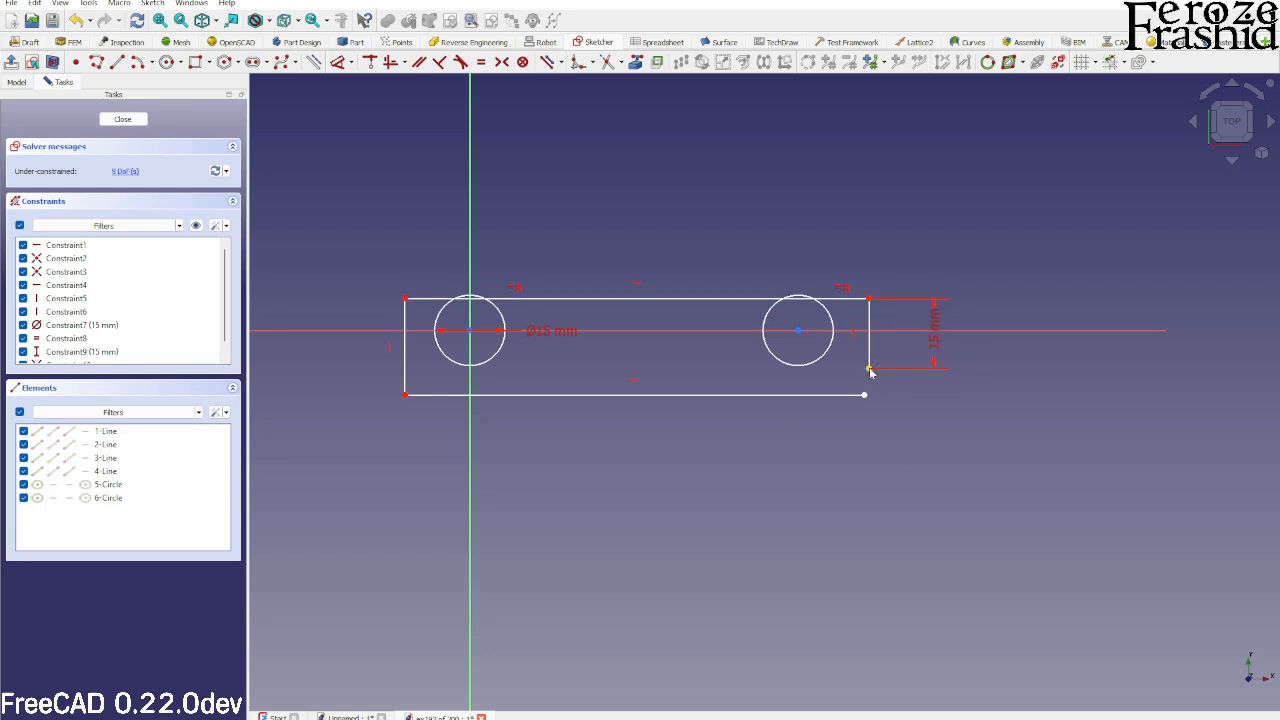
pyautogui.click(933, 345)
pyautogui.press('Delete')
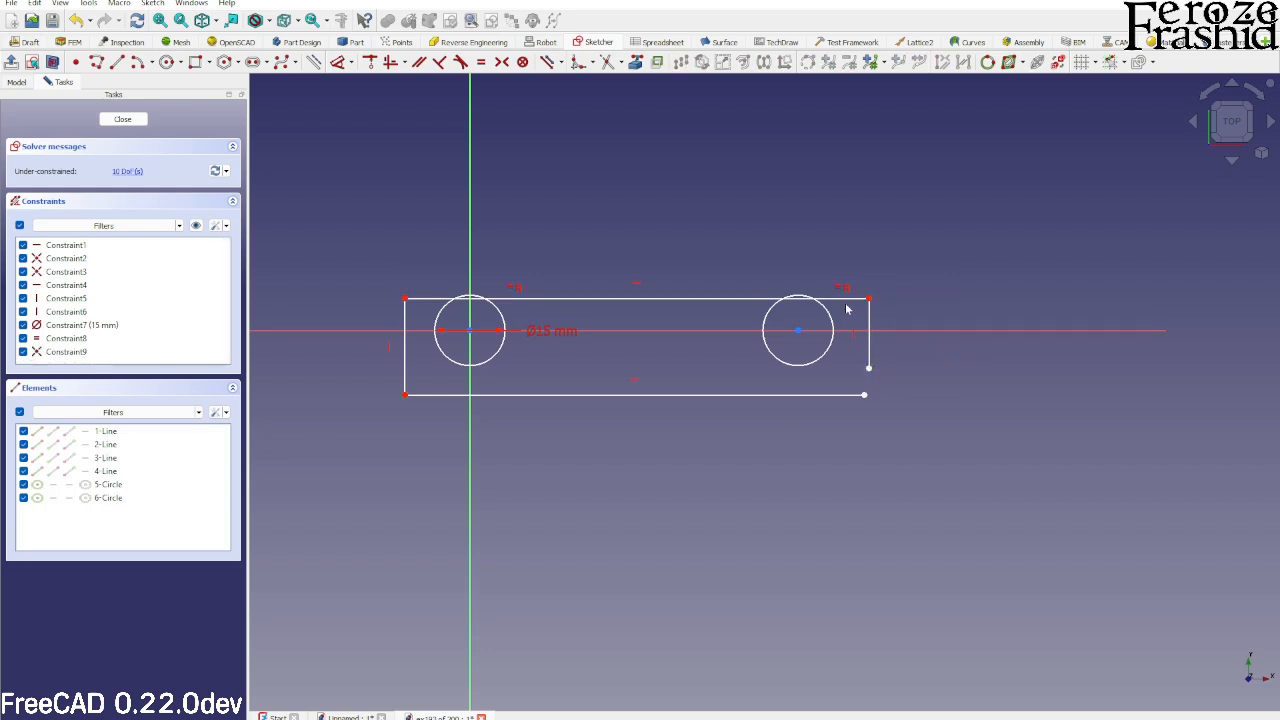
pyautogui.moveTo(846, 306); pyautogui.dragTo(851, 258)
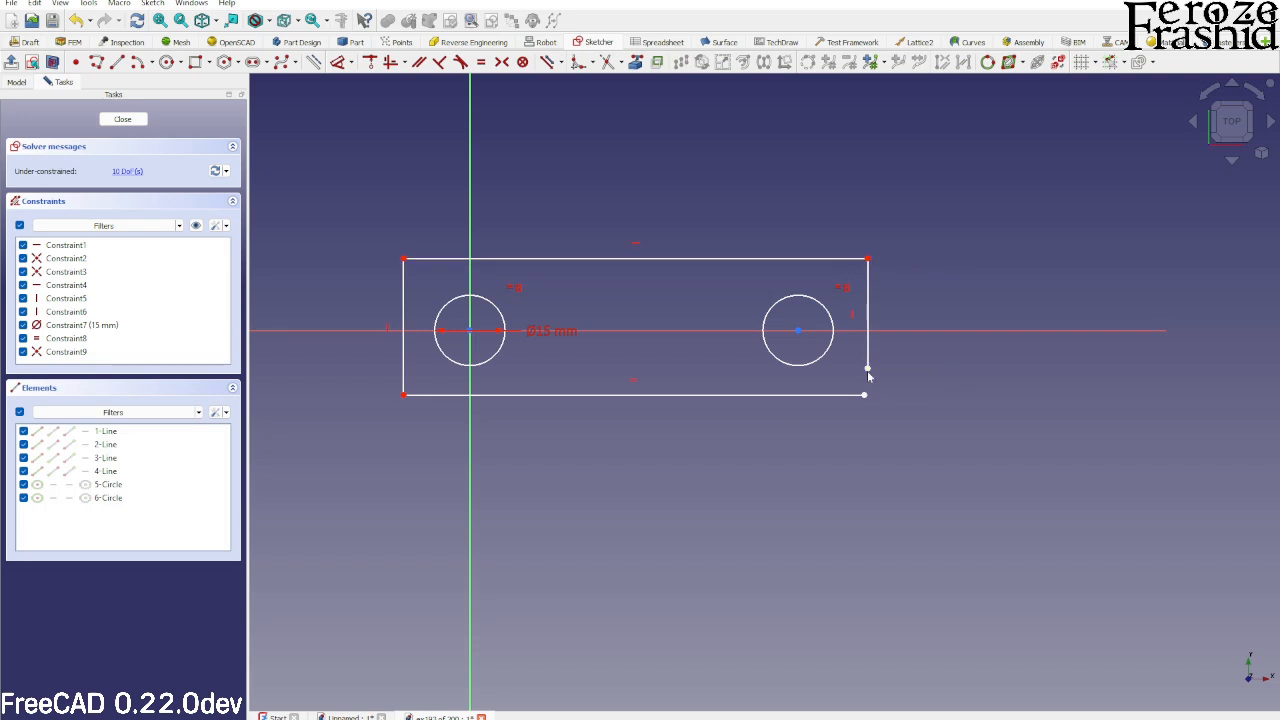
pyautogui.moveTo(852, 355); pyautogui.dragTo(885, 432)
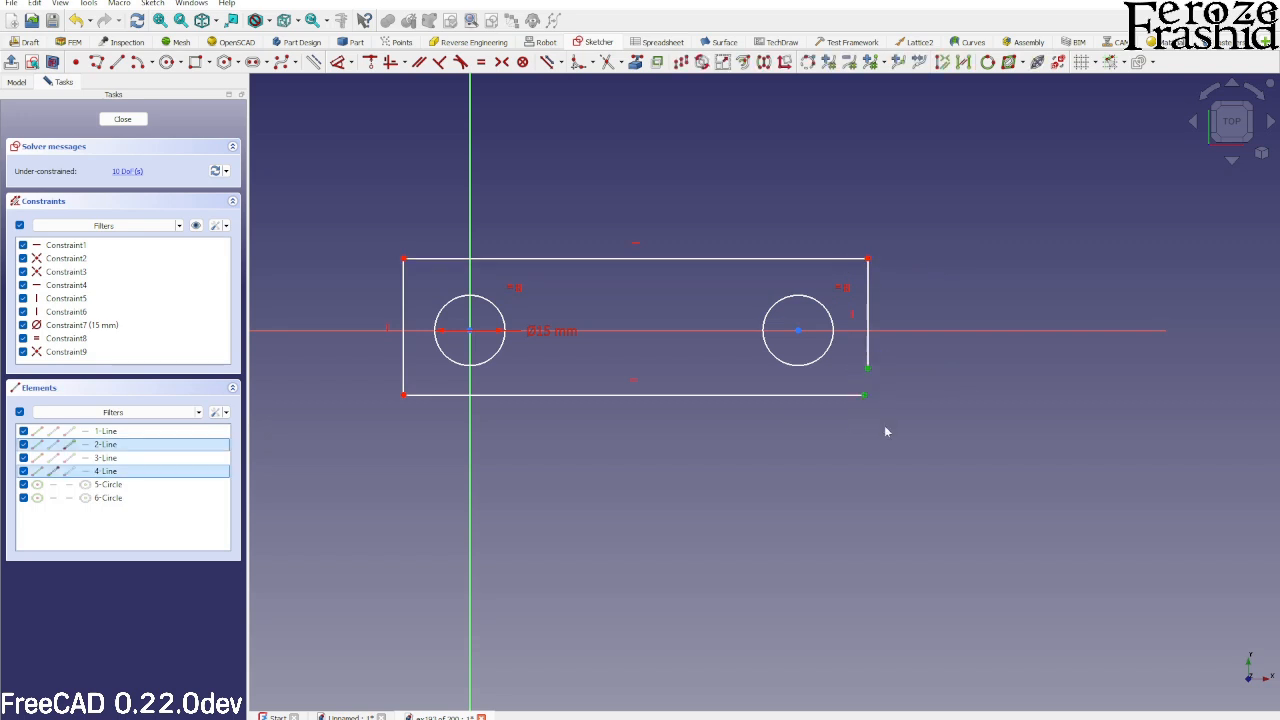
pyautogui.press('c')
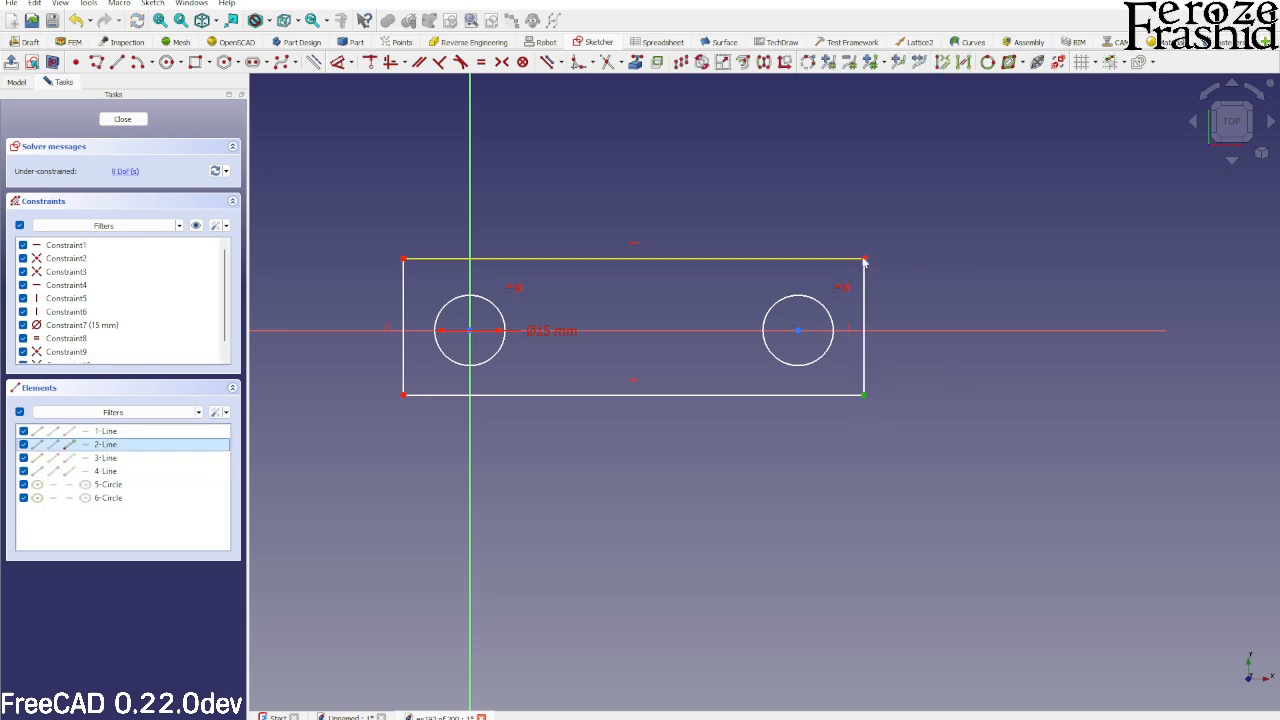
# - Make the two right corner points of the base plate outline symmetric about the horizontal axis and close the sketch
pyautogui.click(864, 260)
pyautogui.click(893, 334)
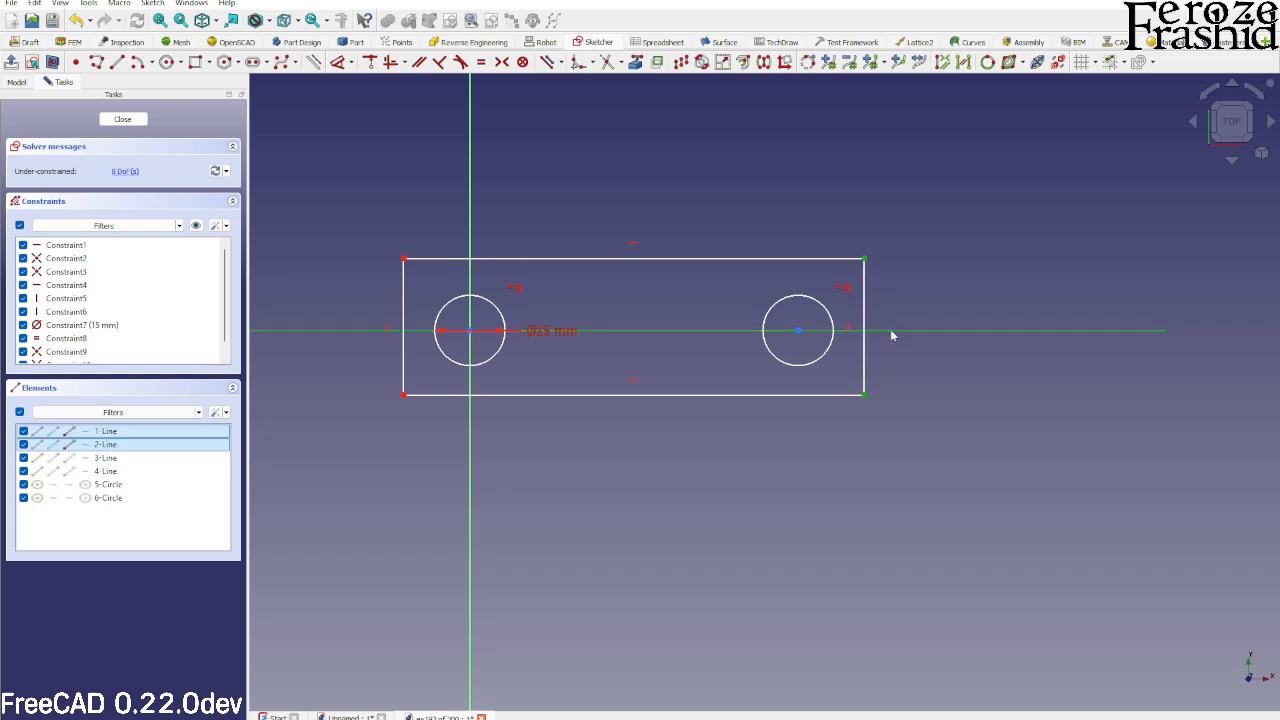
pyautogui.press('s')
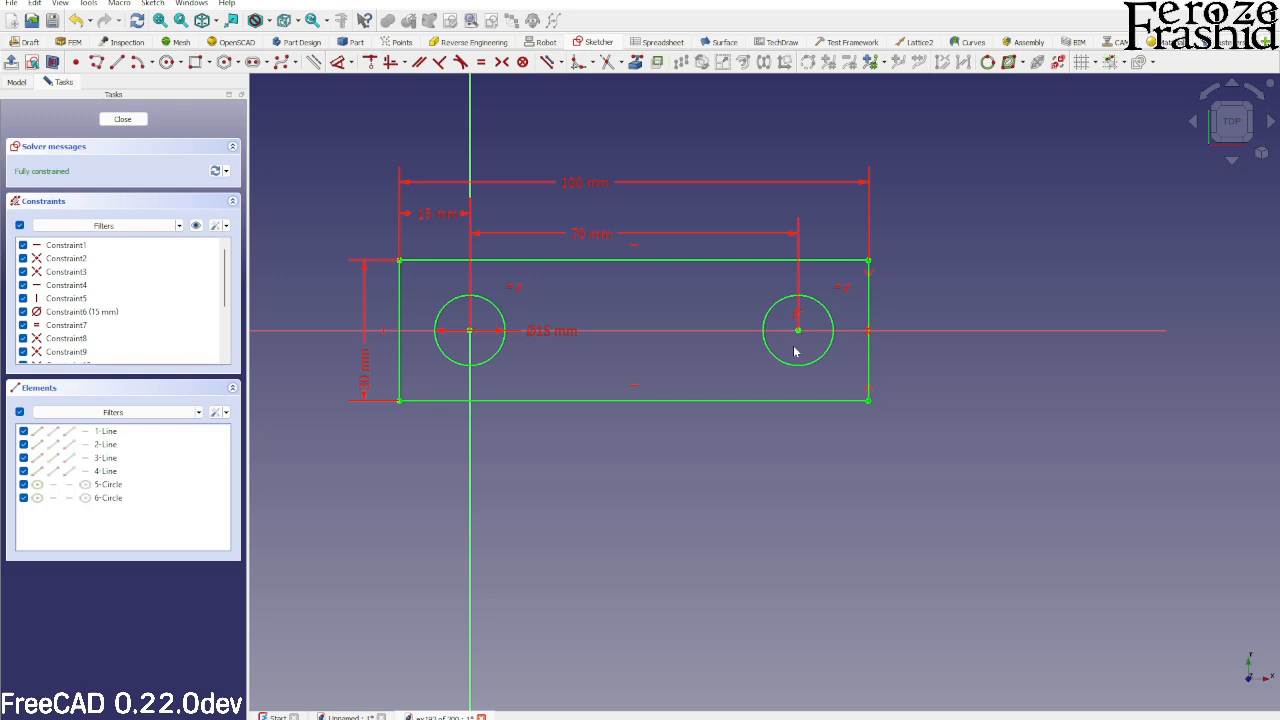
pyautogui.click(121, 120)
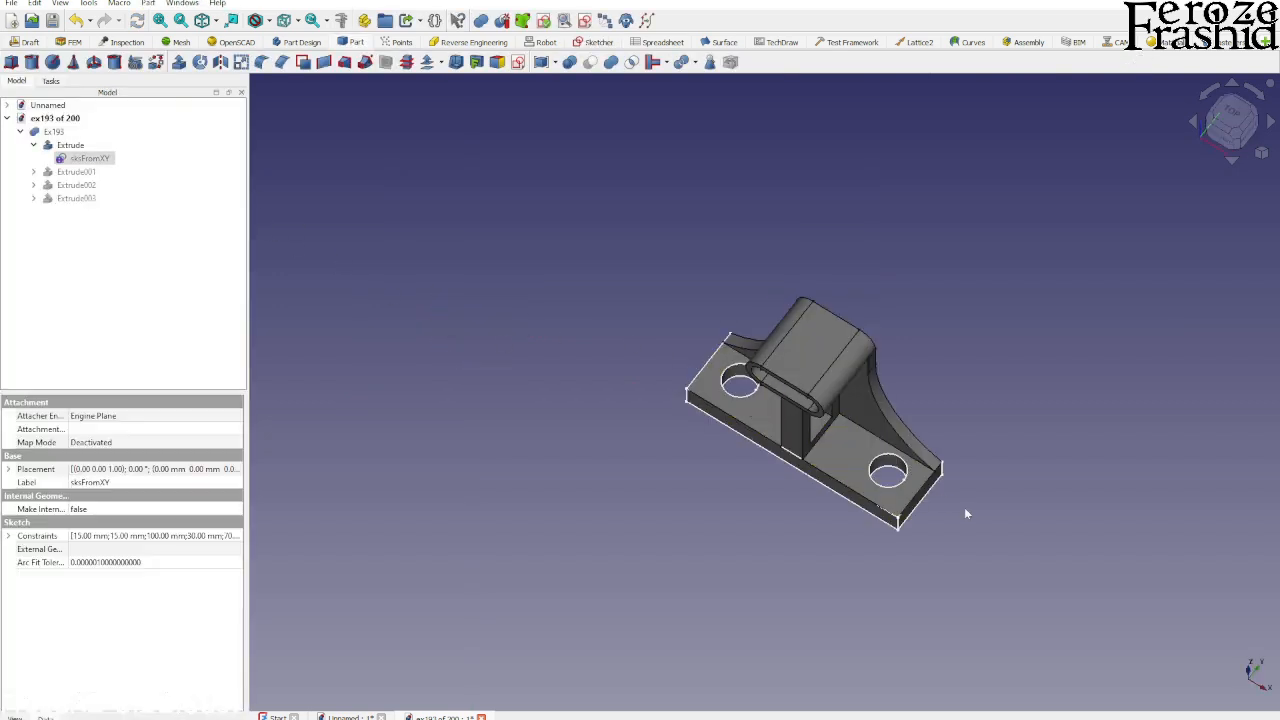
# - Inspect the base plate extrusion and the window-frame rib under the slotted tube in the ex193 model
pyautogui.scroll(3, 946, 514)
pyautogui.click(70, 145)
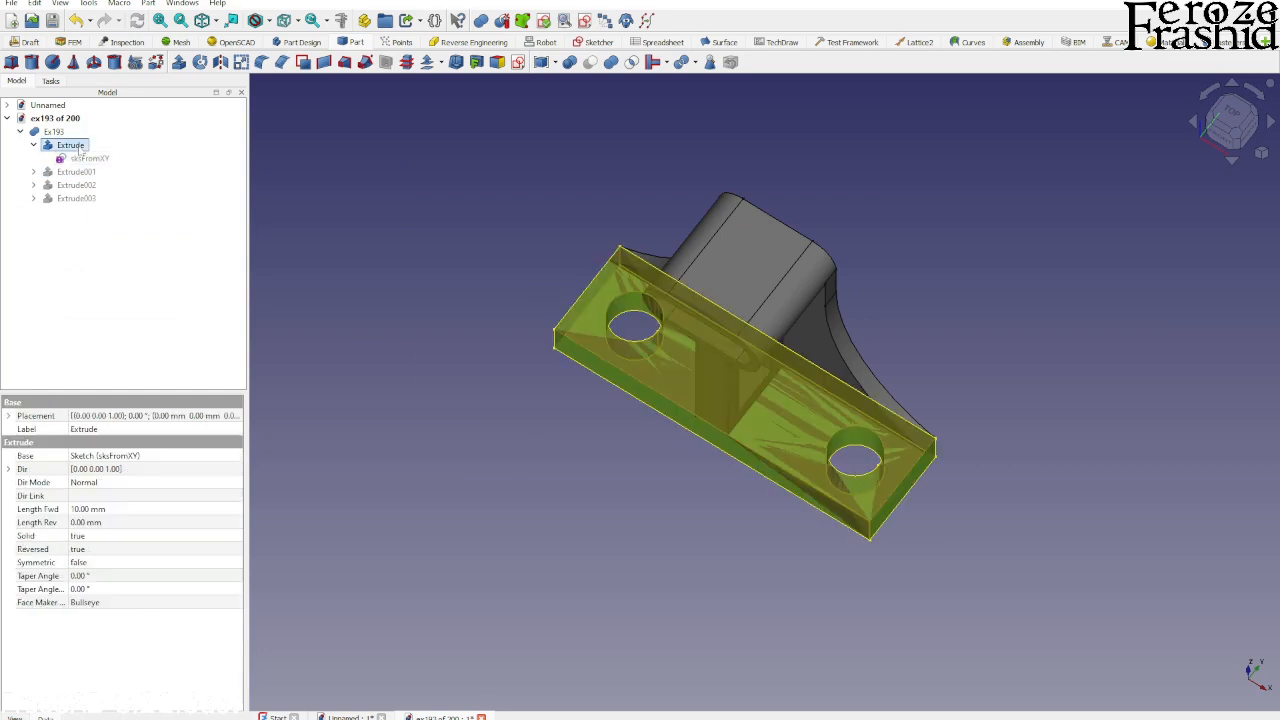
pyautogui.click(423, 379)
pyautogui.moveTo(711, 406); pyautogui.dragTo(679, 340, button='middle')
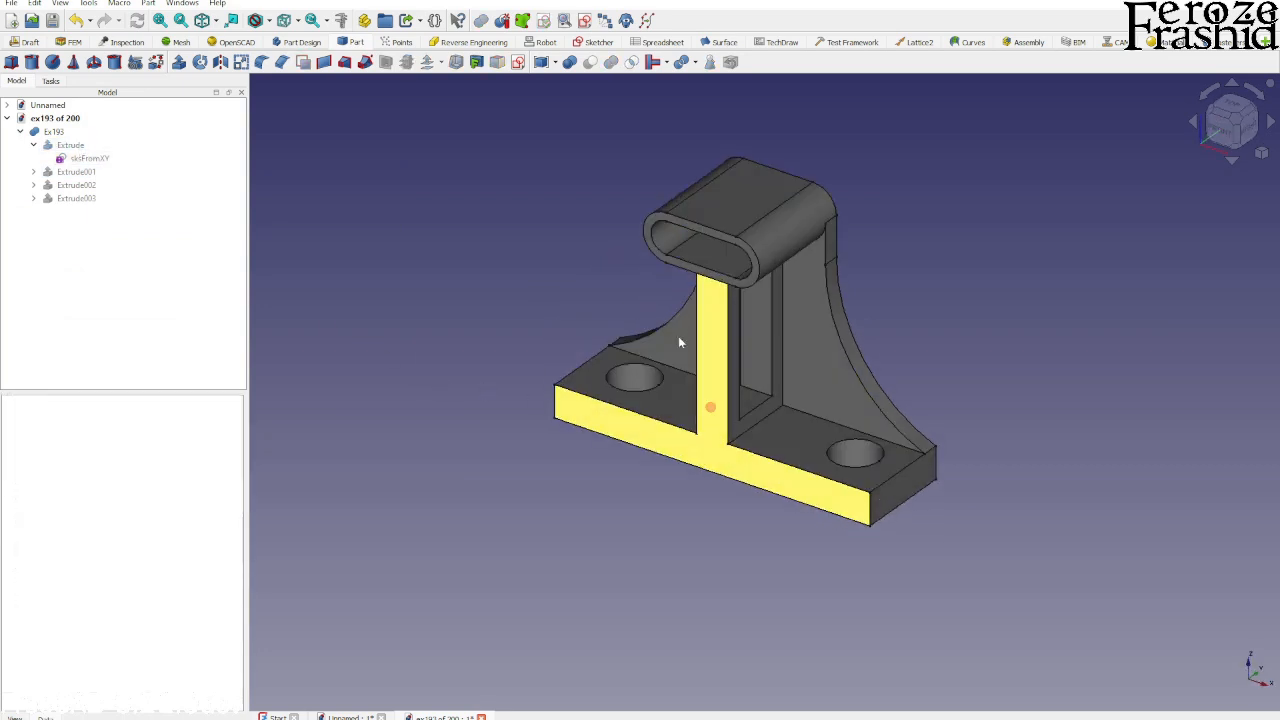
pyautogui.click(64, 147)
pyautogui.click(33, 145)
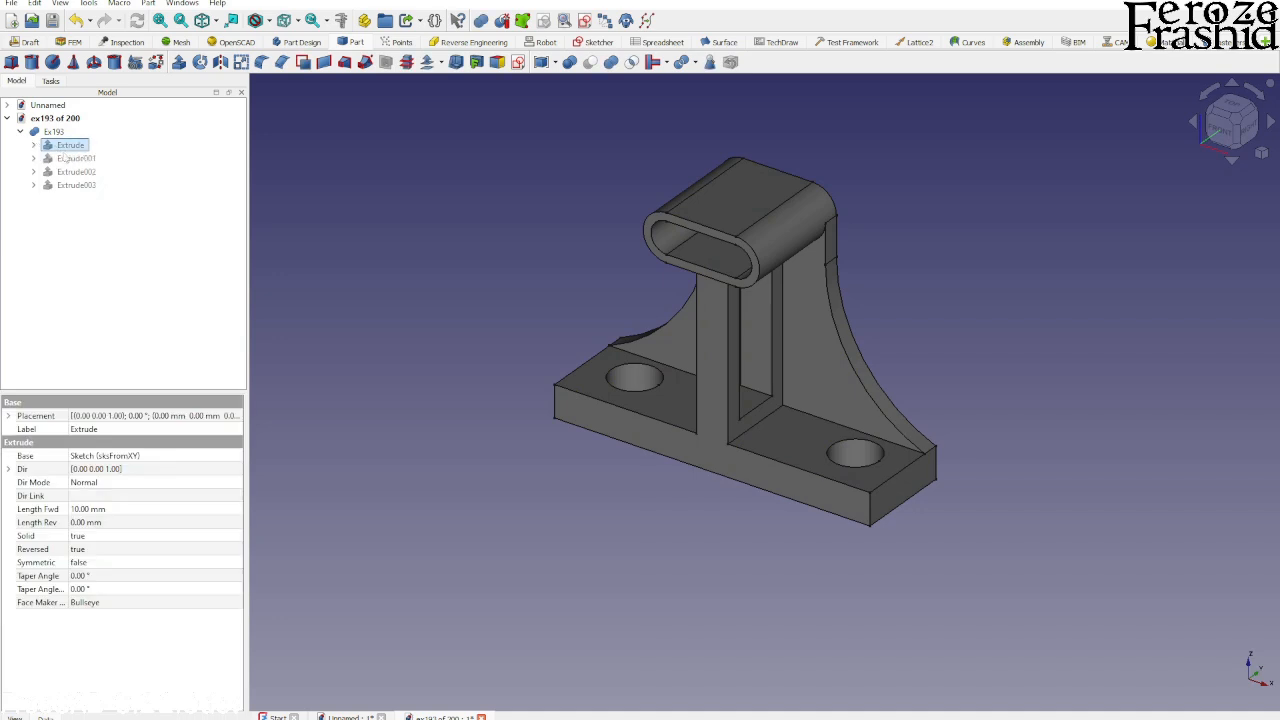
pyautogui.click(65, 185)
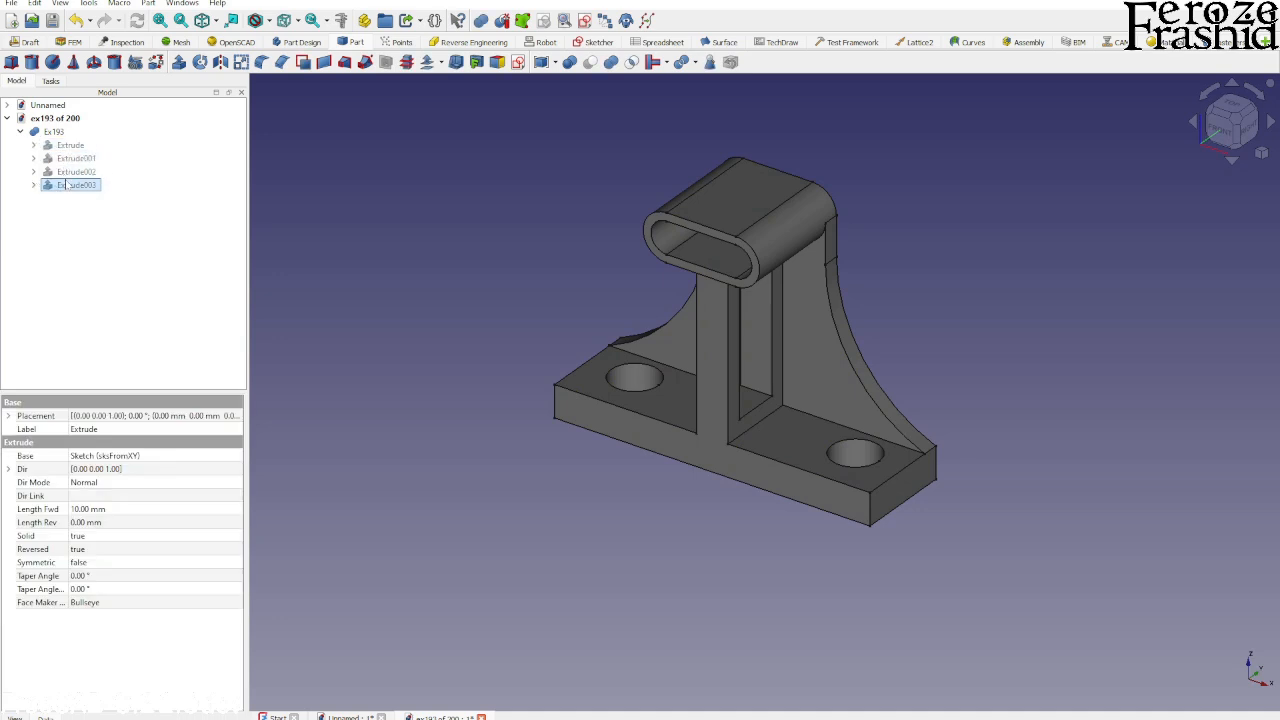
pyautogui.press('space')
pyautogui.moveTo(848, 397); pyautogui.dragTo(732, 384, button='middle')
pyautogui.click(733, 357)
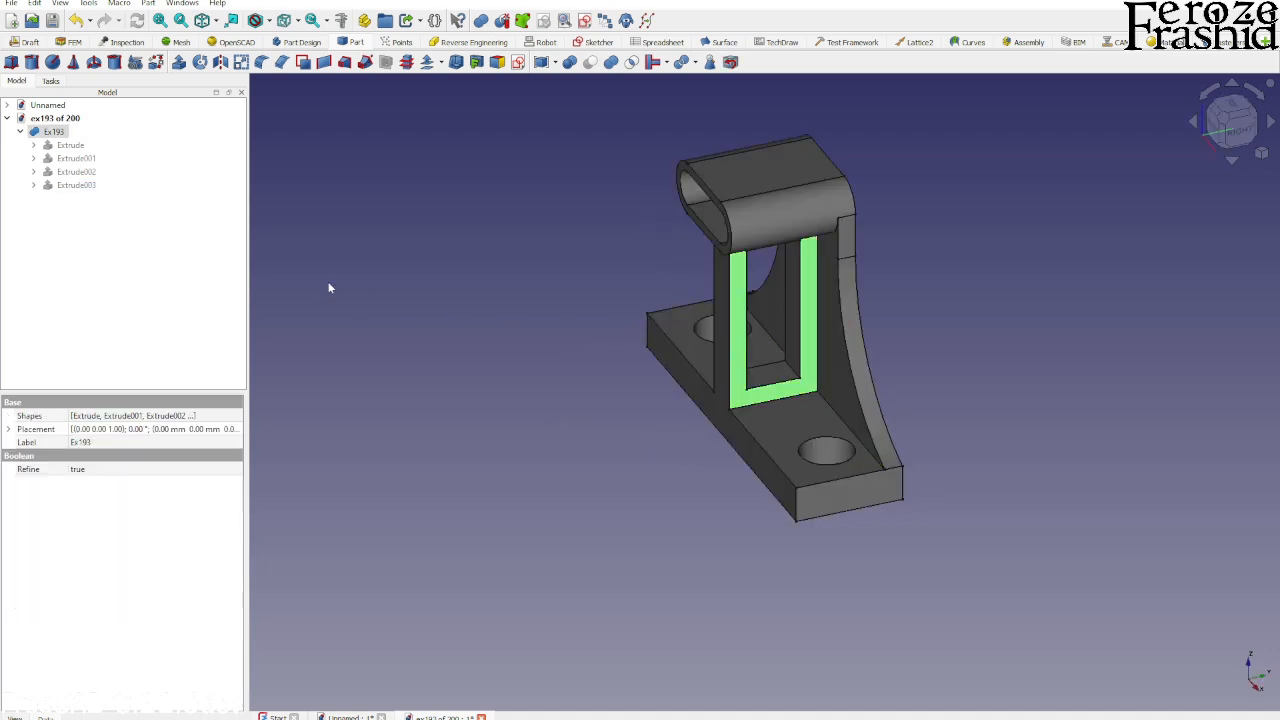
# - Open the sketch of the window-frame rib extrusion, Extrude003, for editing
pyautogui.click(80, 187)
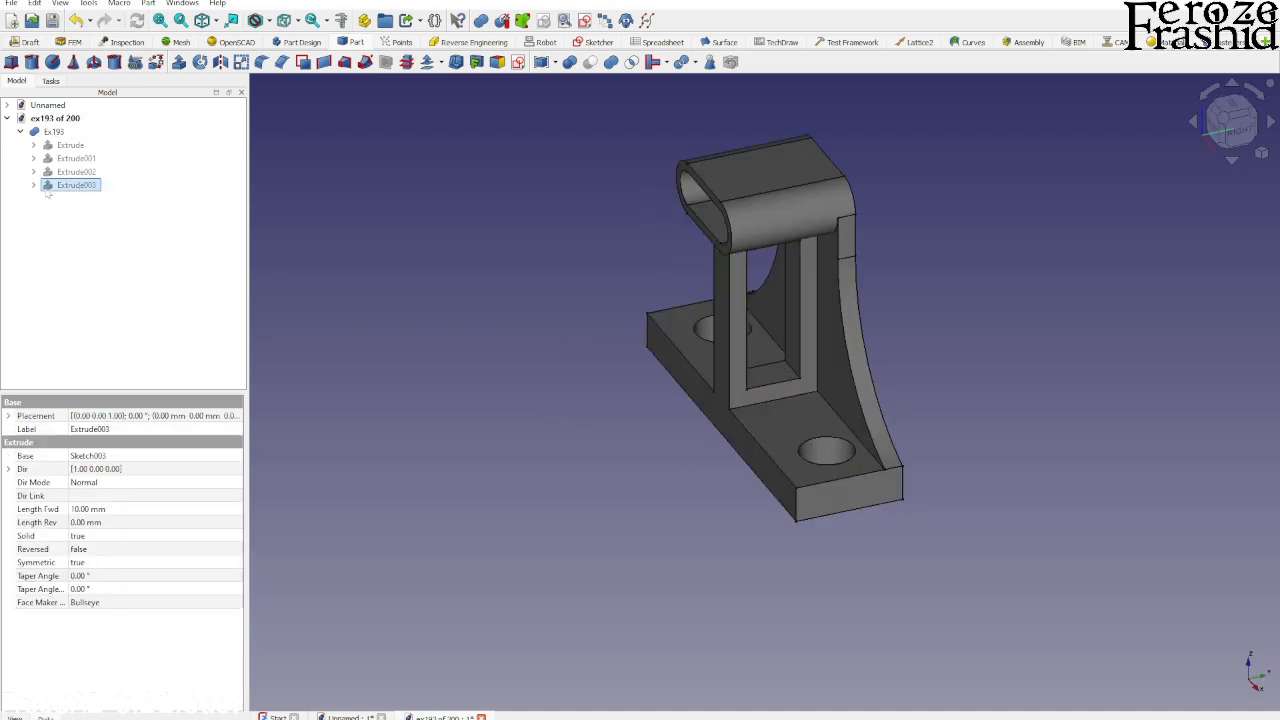
pyautogui.click(34, 185)
pyautogui.doubleClick(86, 198)
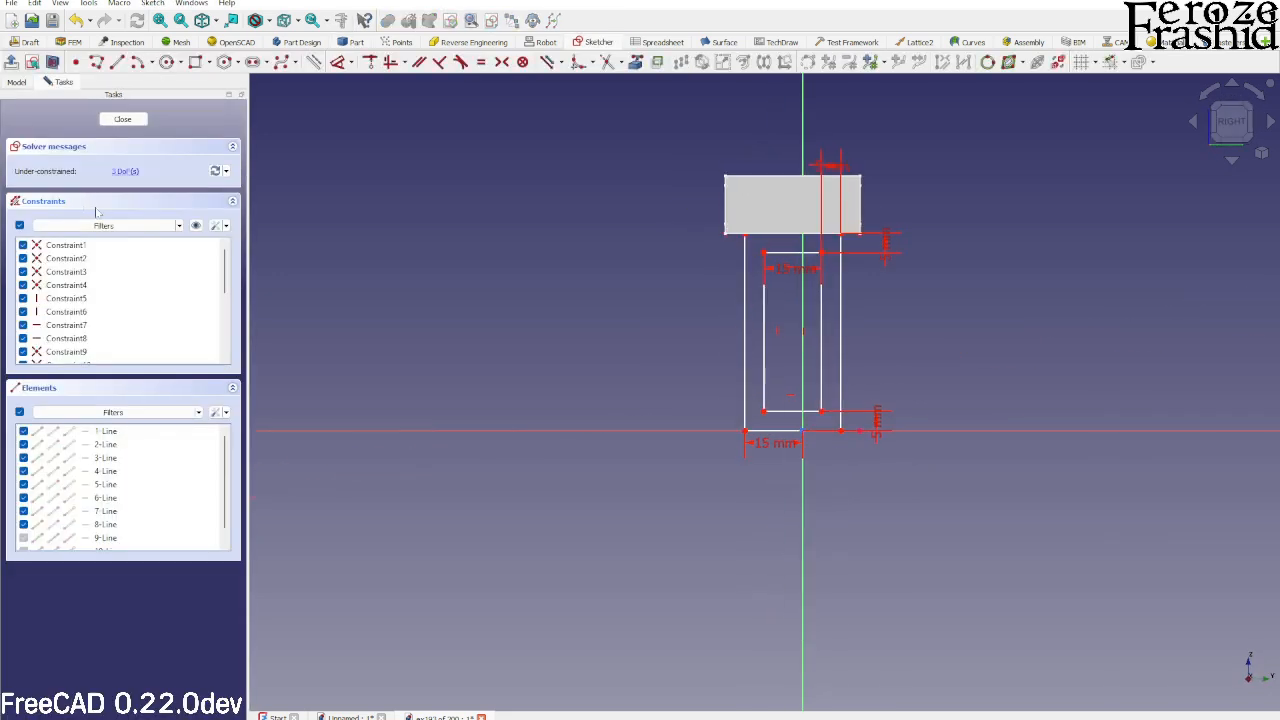
pyautogui.scroll(-2, 670, 486)
pyautogui.scroll(4, 779, 343)
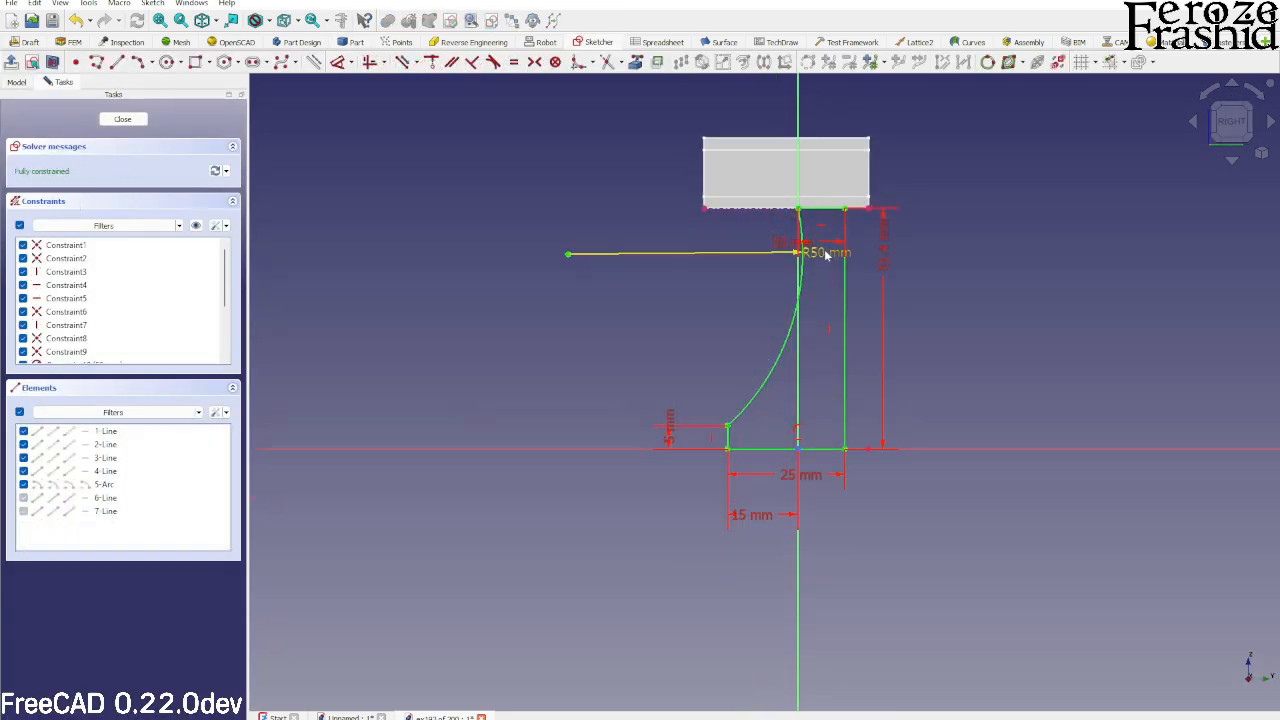
# - Reposition the R50 arc and upper 10 mm width dimension labels in the curved rib profile and close the sketch
pyautogui.moveTo(822, 255)
pyautogui.mouseDown()
pyautogui.moveTo(757, 310)
pyautogui.moveTo(707, 310)
pyautogui.mouseUp()
pyautogui.scroll(1, 802, 207)
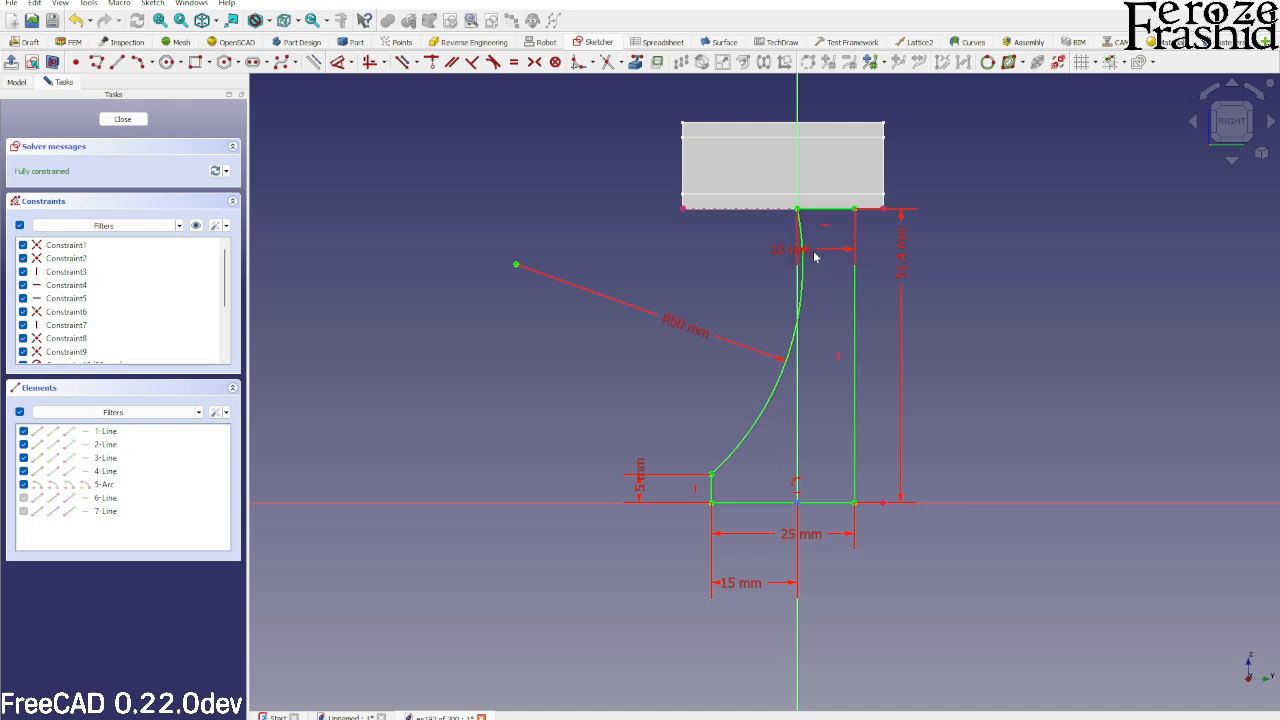
pyautogui.moveTo(829, 252); pyautogui.dragTo(844, 274)
pyautogui.click(122, 119)
# - Set the forward extrusion length of the slotted tube, Extrude002, to 25 mm
pyautogui.moveTo(843, 449); pyautogui.dragTo(932, 408, button='middle')
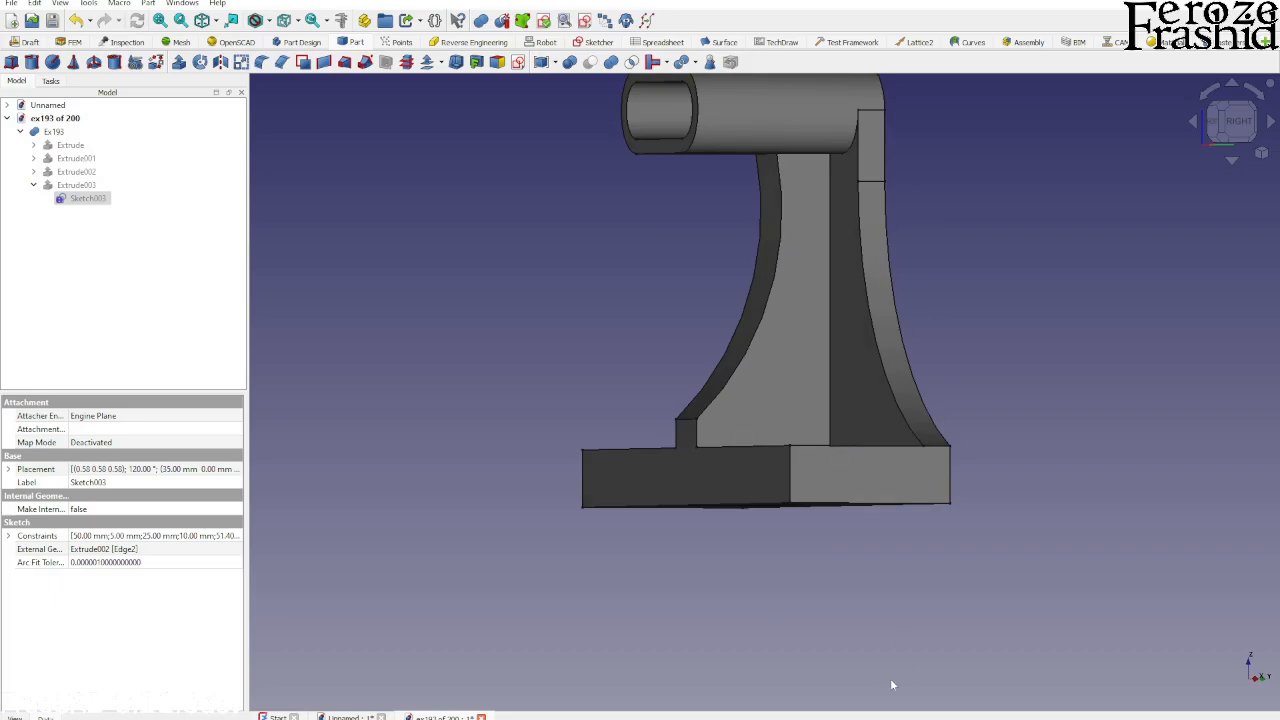
pyautogui.click(868, 718)
pyautogui.moveTo(803, 491); pyautogui.dragTo(843, 506, button='middle')
pyautogui.scroll(-2, 819, 585)
pyautogui.moveTo(816, 440); pyautogui.dragTo(757, 563, button='middle')
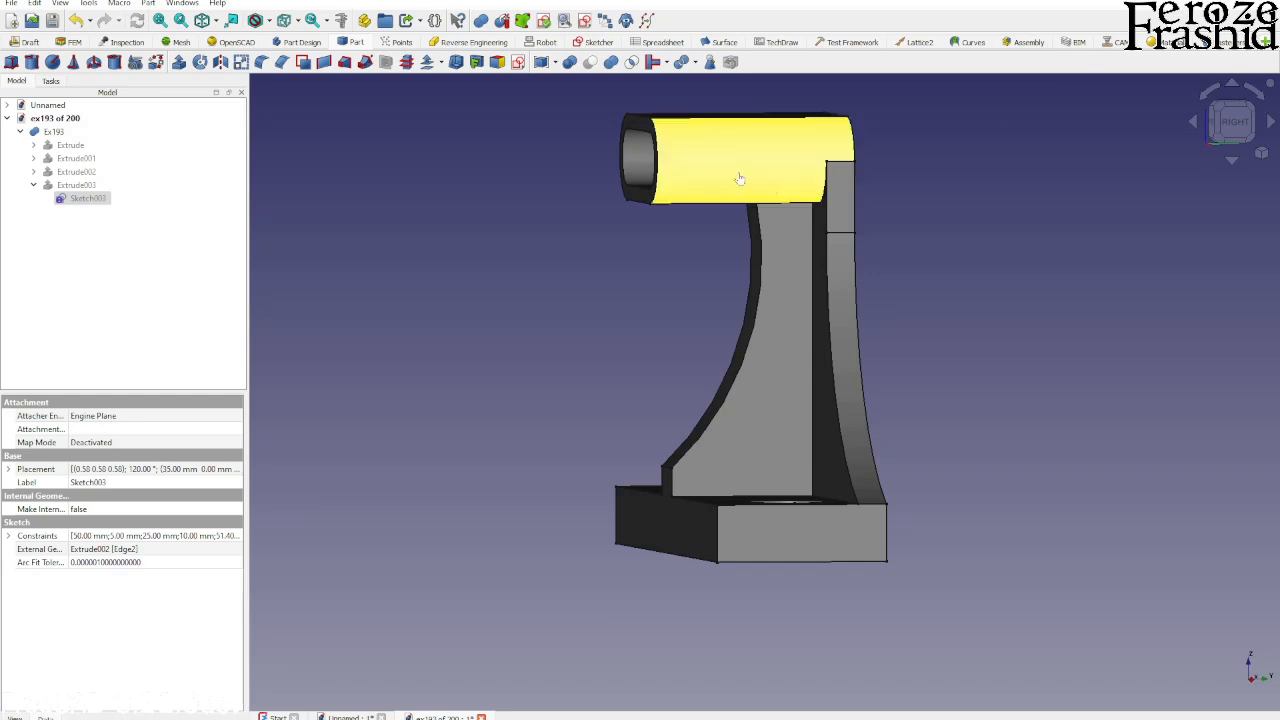
pyautogui.click(745, 165)
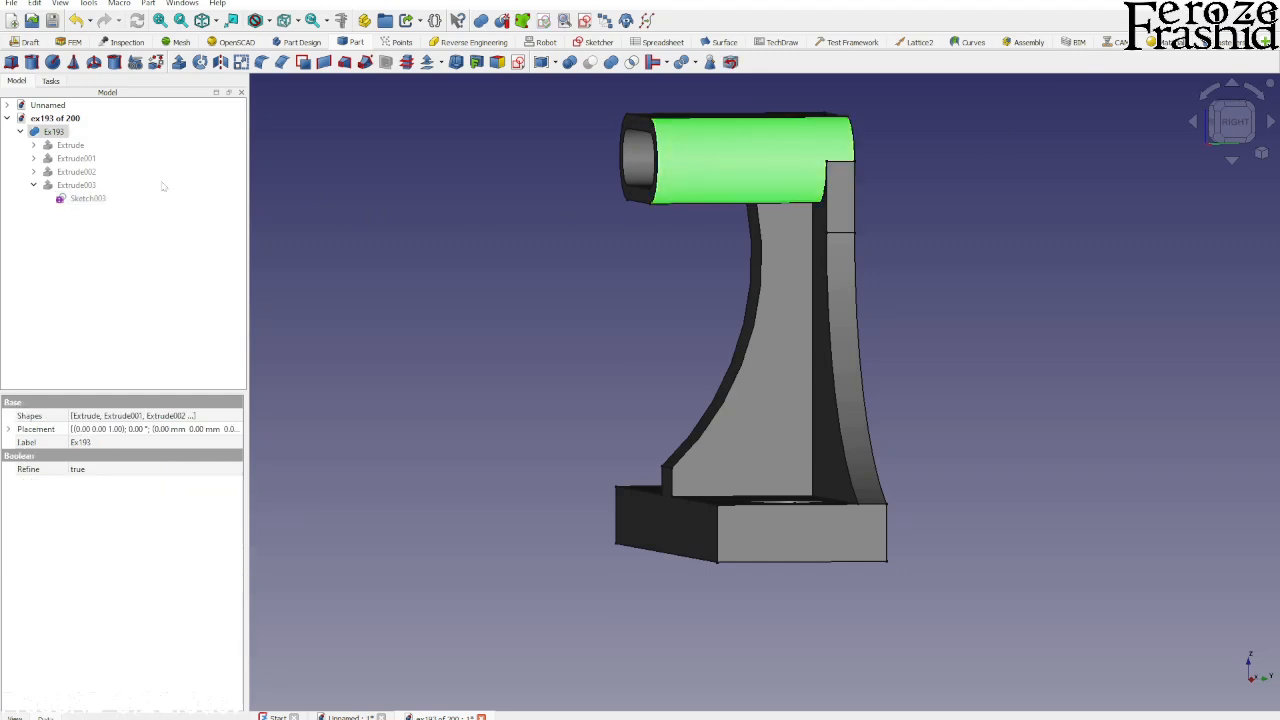
pyautogui.click(80, 172)
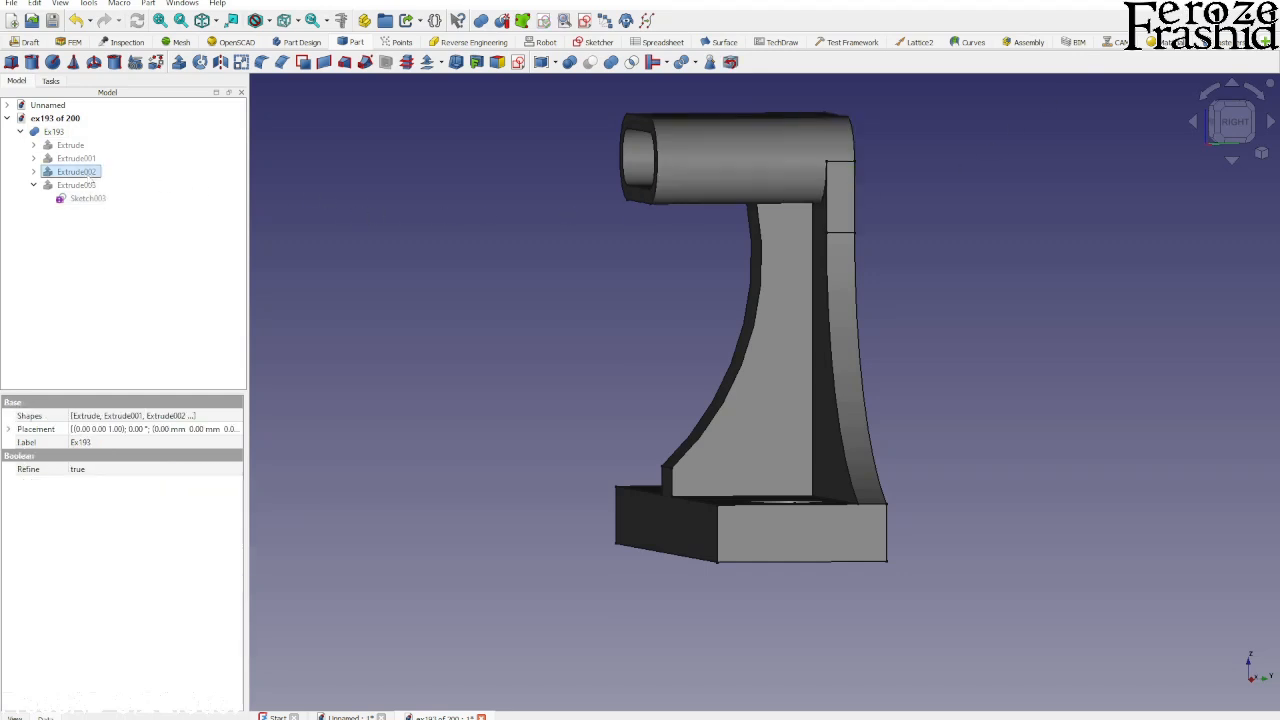
pyautogui.click(33, 173)
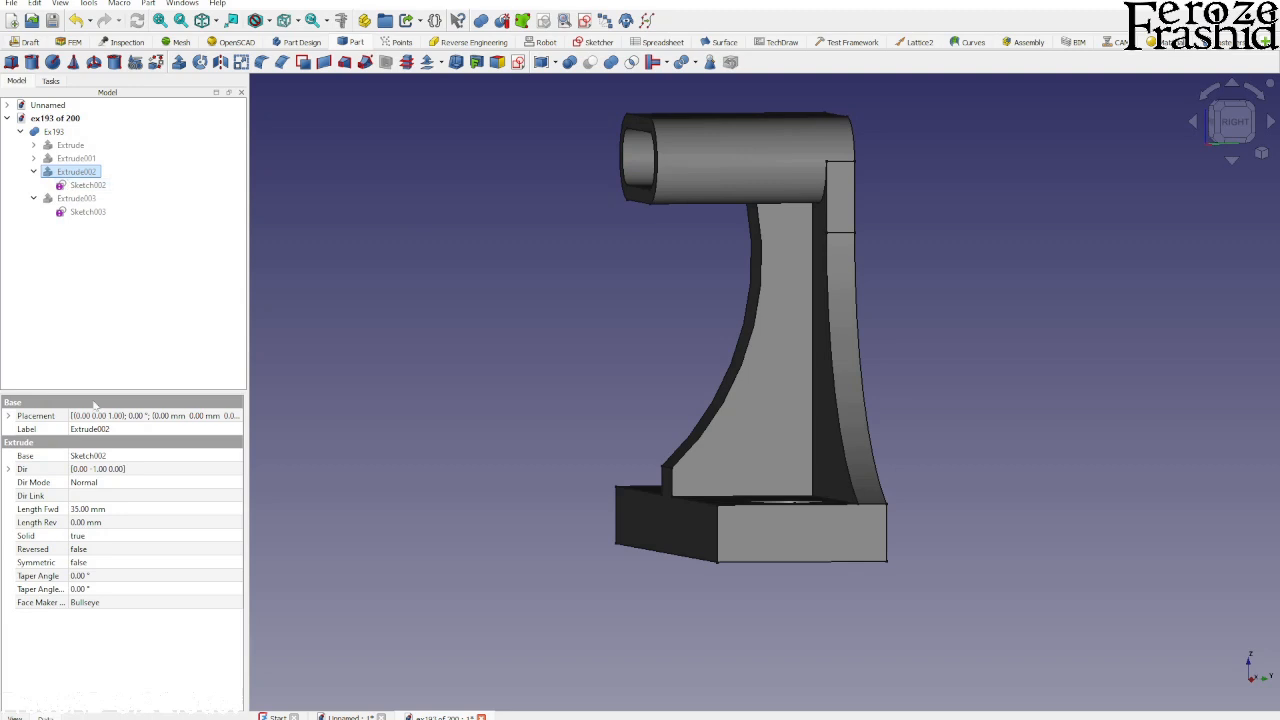
pyautogui.click(89, 512)
pyautogui.write('25')
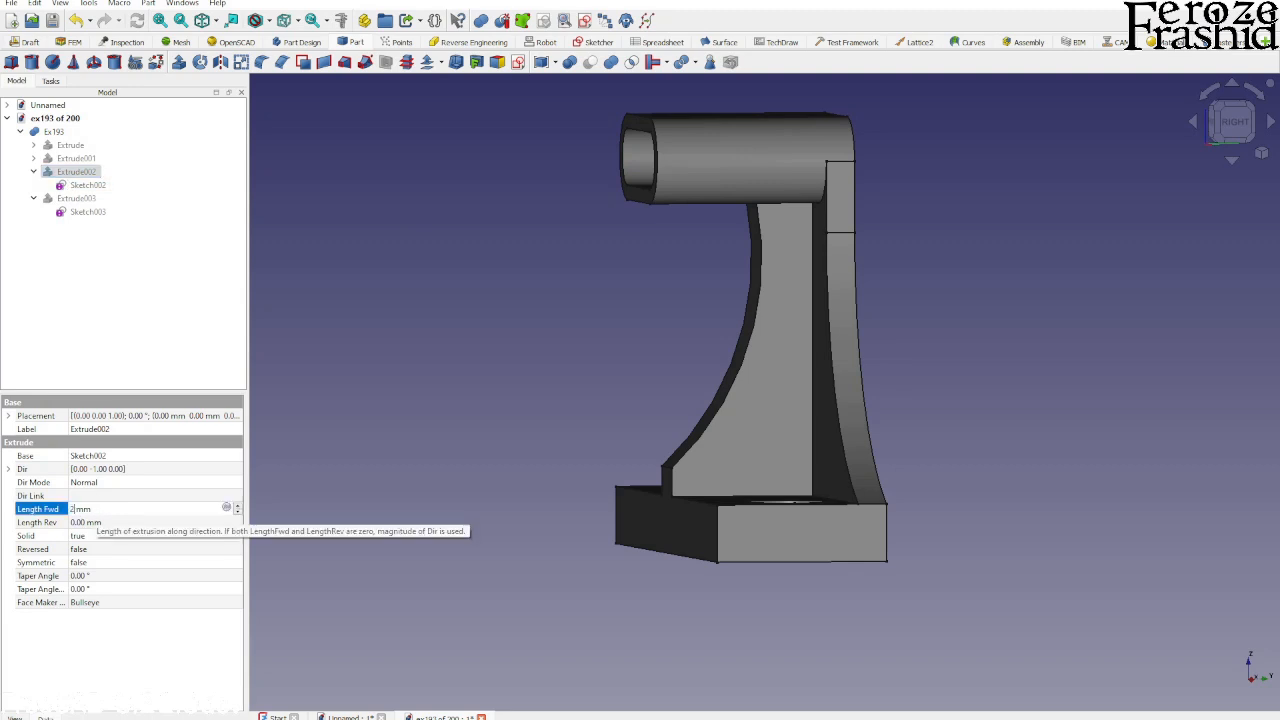
pyautogui.press('Return')
pyautogui.click(412, 324)
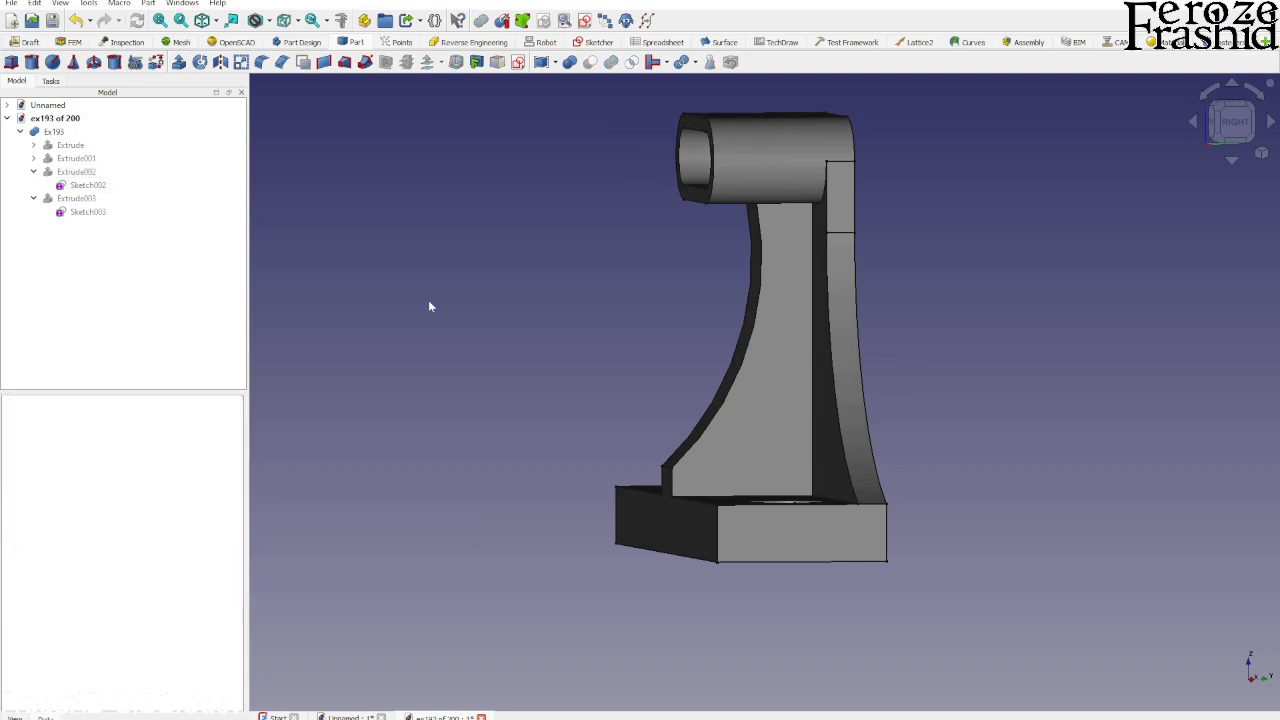
# - Open the ex185 of 200 model and hide its drawing image, 200 CAD Models_Page_185
pyautogui.moveTo(826, 347); pyautogui.dragTo(843, 367, button='middle')
pyautogui.scroll(-2, 807, 404)
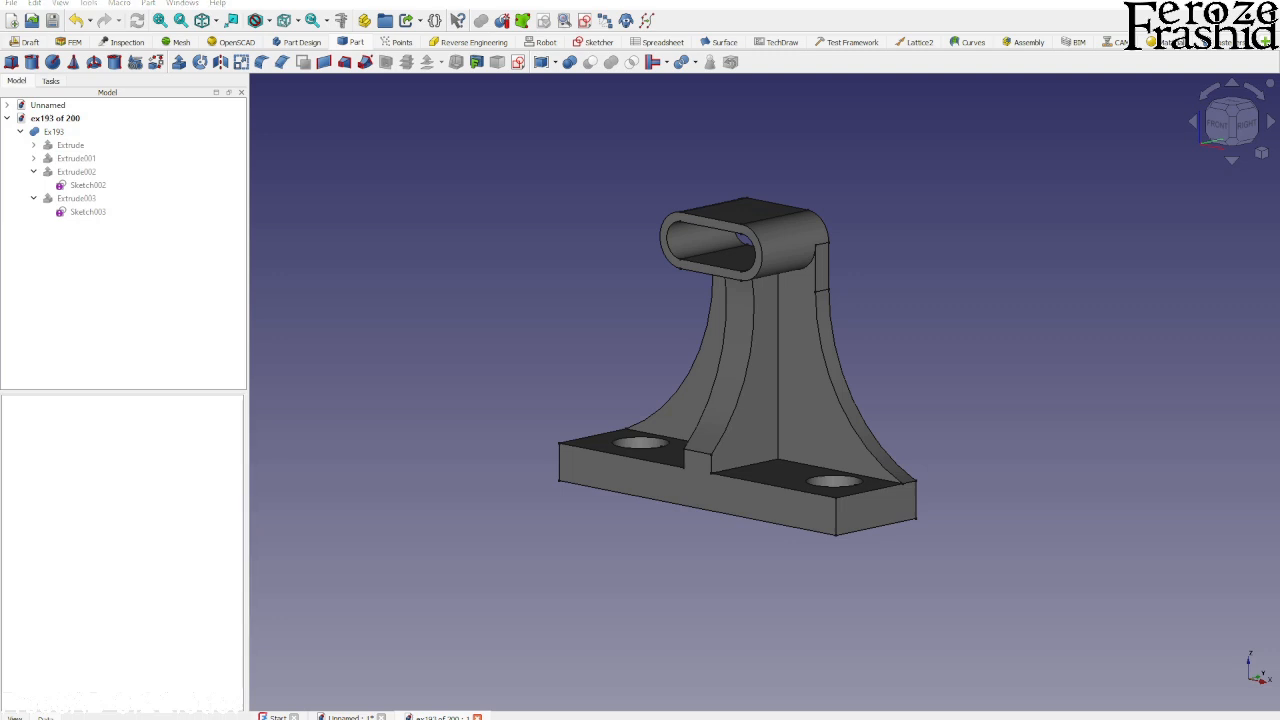
pyautogui.moveTo(393, 376)
pyautogui.mouseDown()
pyautogui.moveTo(160, 362)
pyautogui.moveTo(121, 314)
pyautogui.mouseUp()
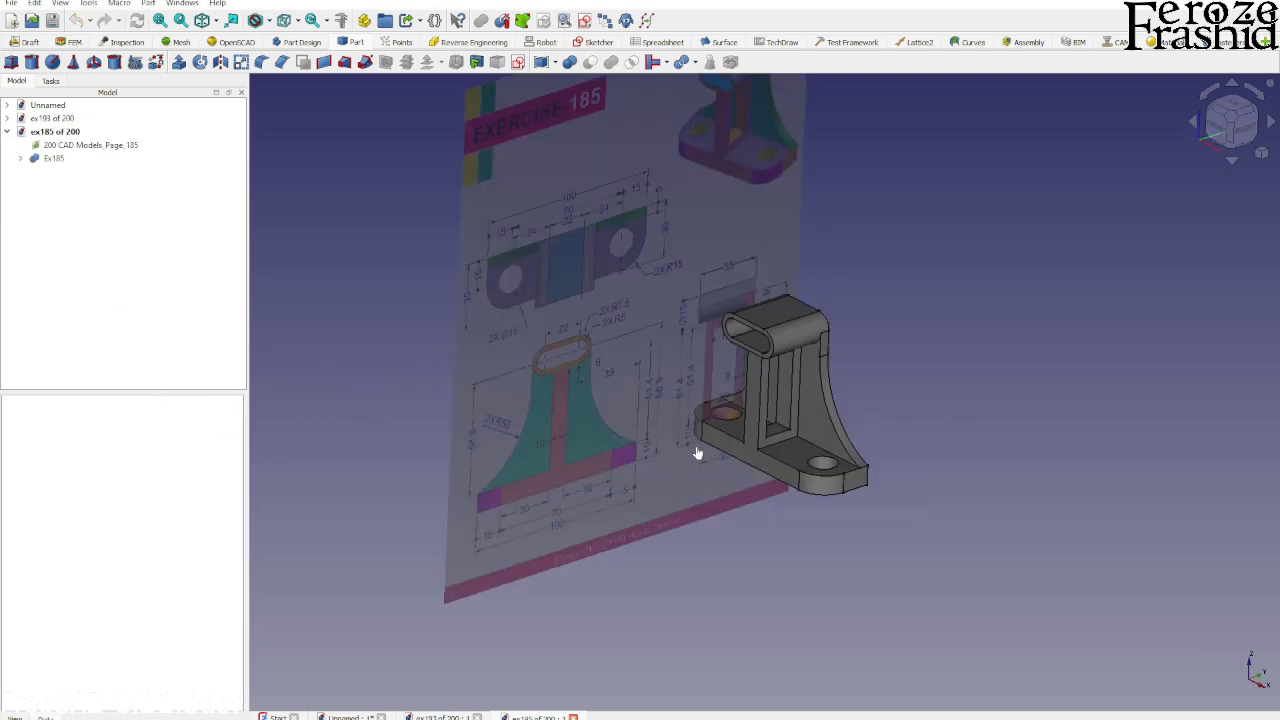
pyautogui.click(606, 452)
pyautogui.press('space')
pyautogui.moveTo(745, 465)
pyautogui.mouseDown(button='middle')
pyautogui.moveTo(815, 475)
pyautogui.moveTo(747, 426)
pyautogui.moveTo(785, 480)
pyautogui.mouseUp(button='middle')
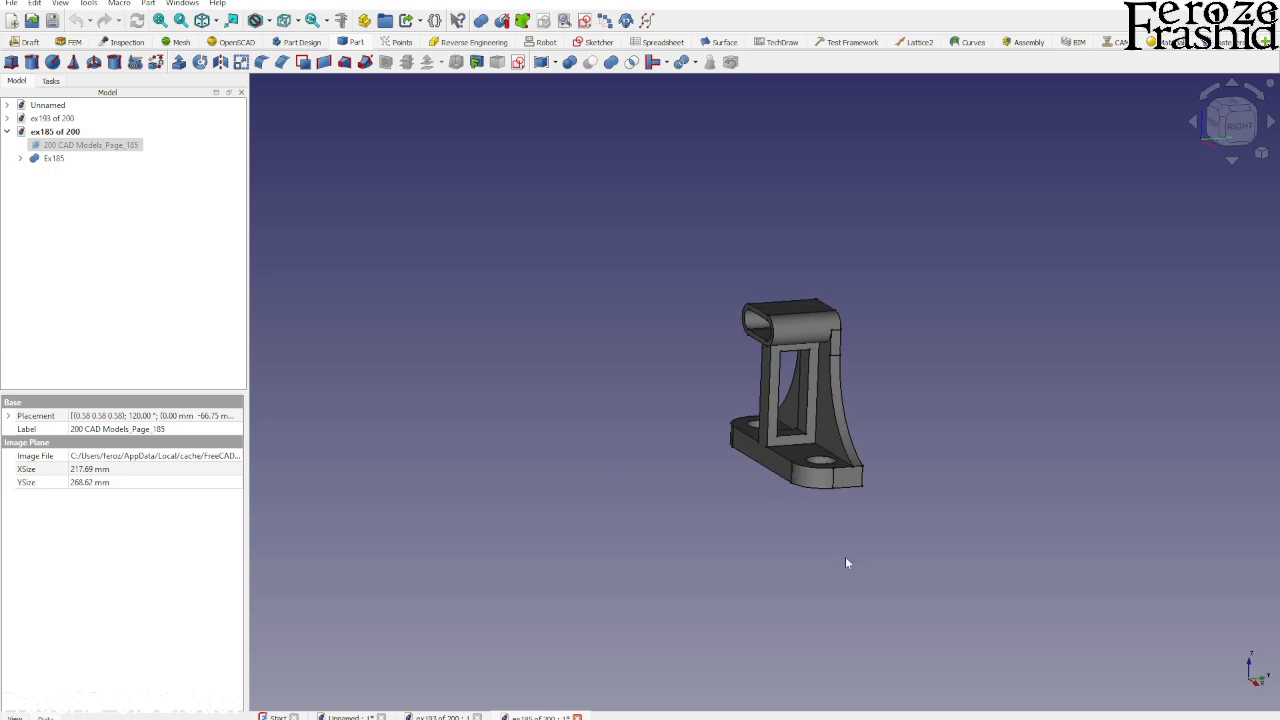
pyautogui.scroll(2, 845, 557)
pyautogui.scroll(3, 823, 95)
pyautogui.scroll(-2, 795, 228)
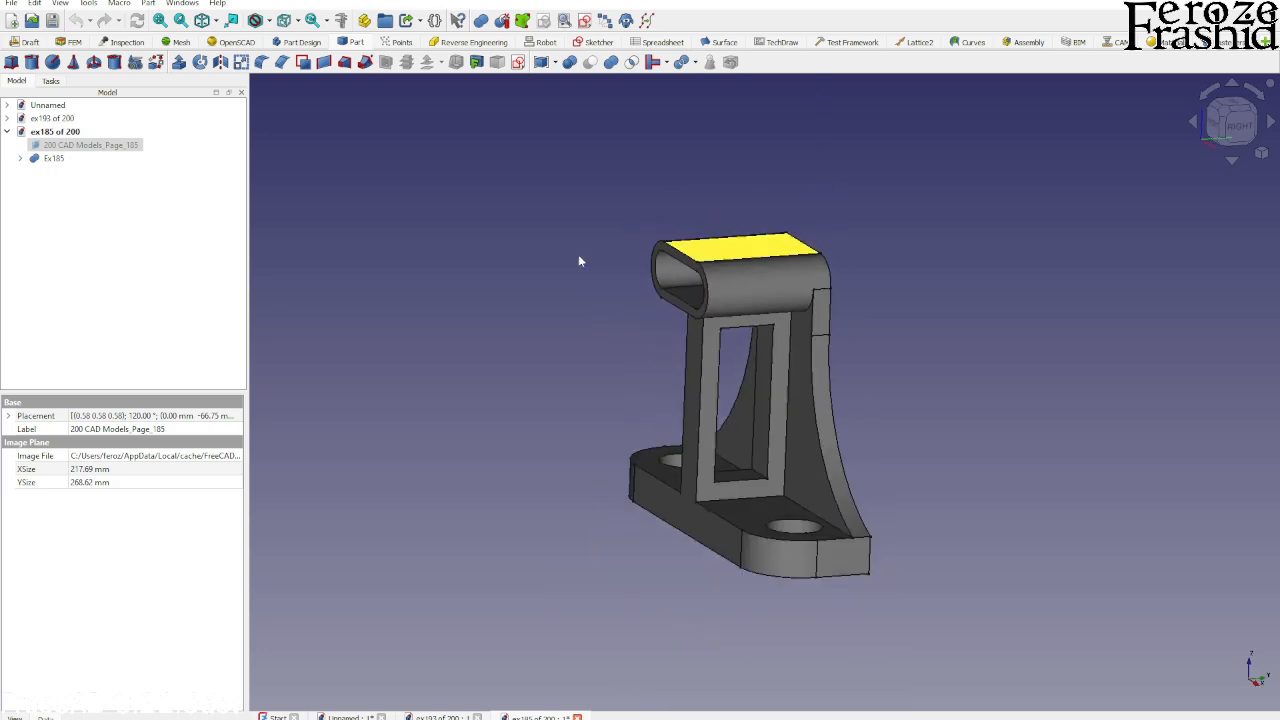
# - Compare the rib, tube and base plate of the ex193 and ex185 models, ending on the ex193 model
pyautogui.doubleClick(52, 120)
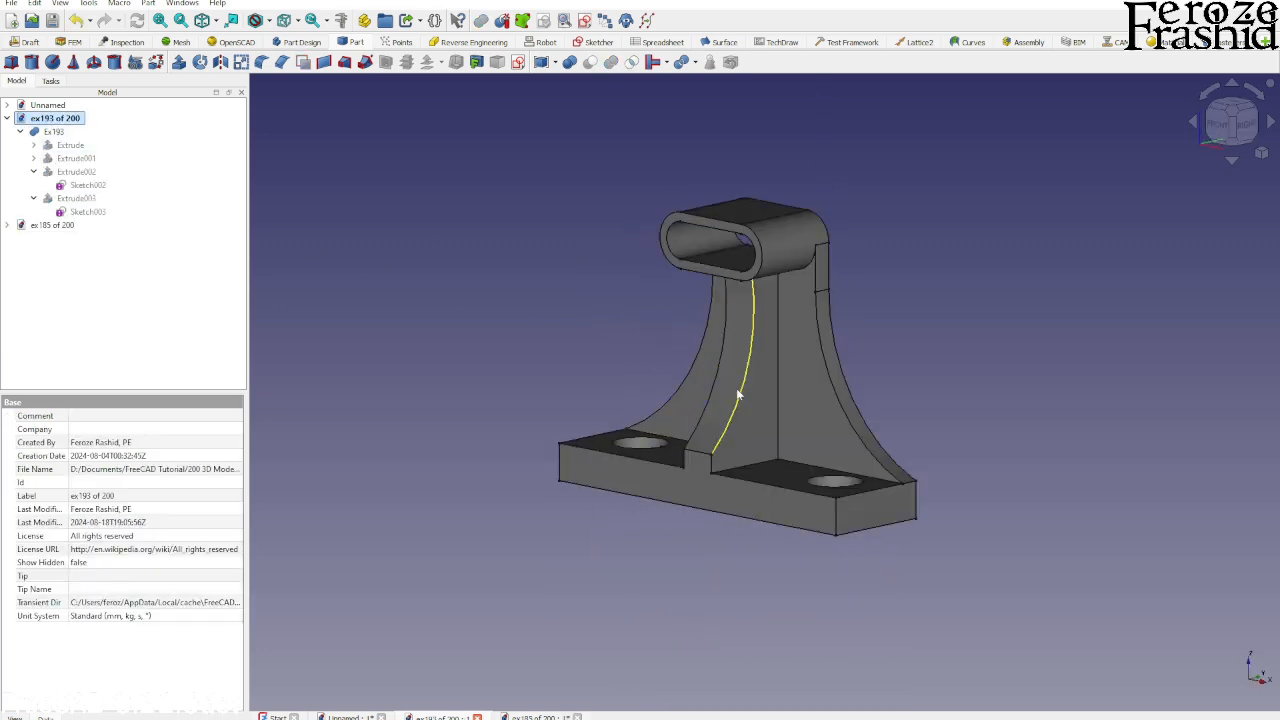
pyautogui.moveTo(737, 395); pyautogui.dragTo(676, 405, button='middle')
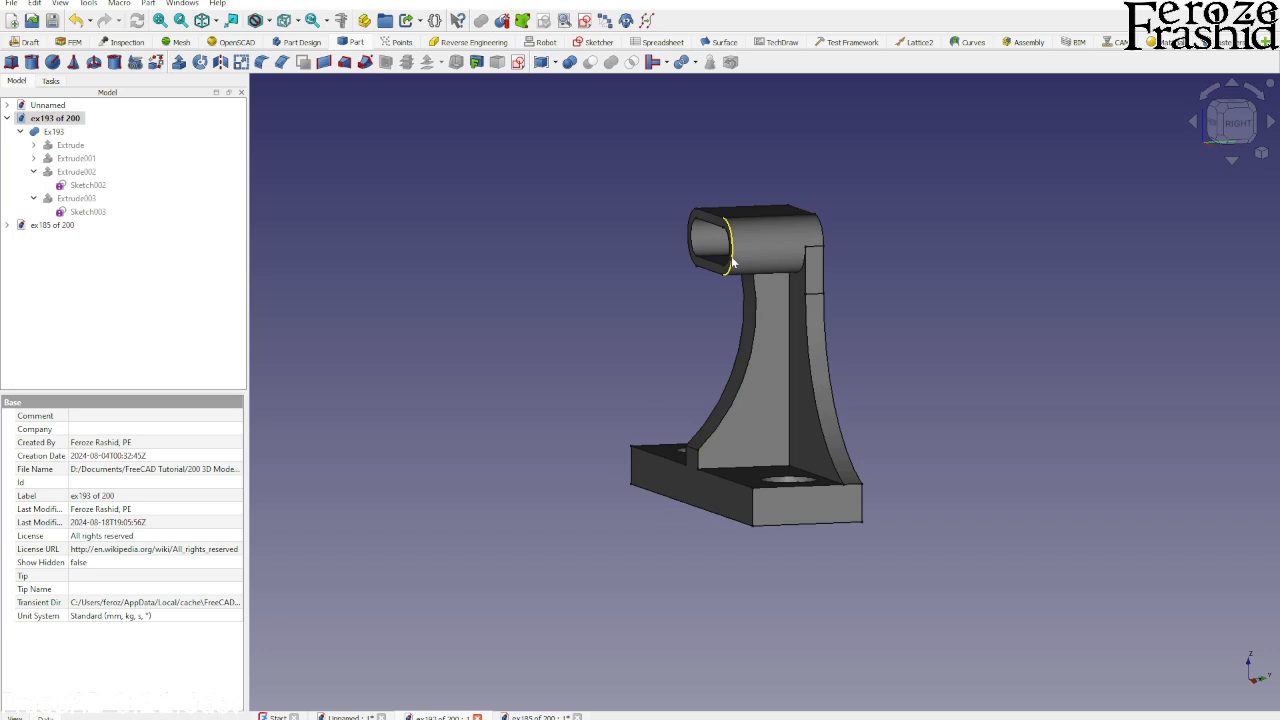
pyautogui.moveTo(757, 311); pyautogui.dragTo(775, 340, button='middle')
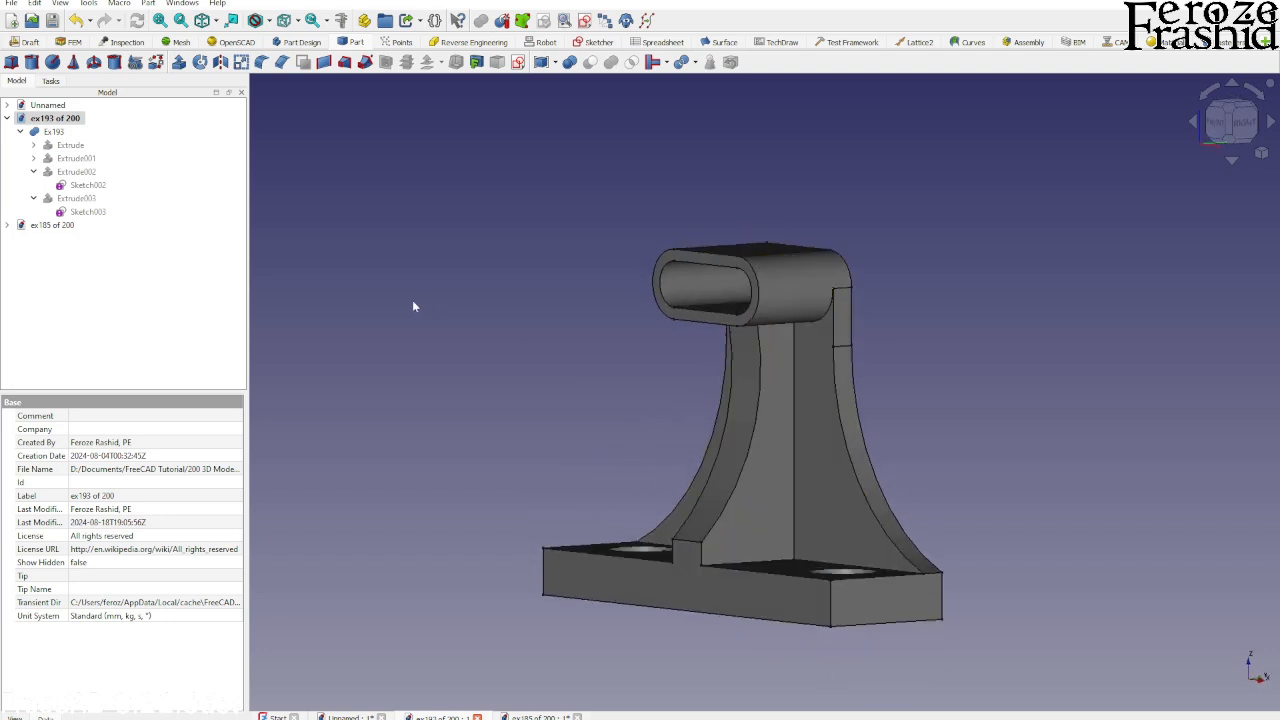
pyautogui.click(70, 226)
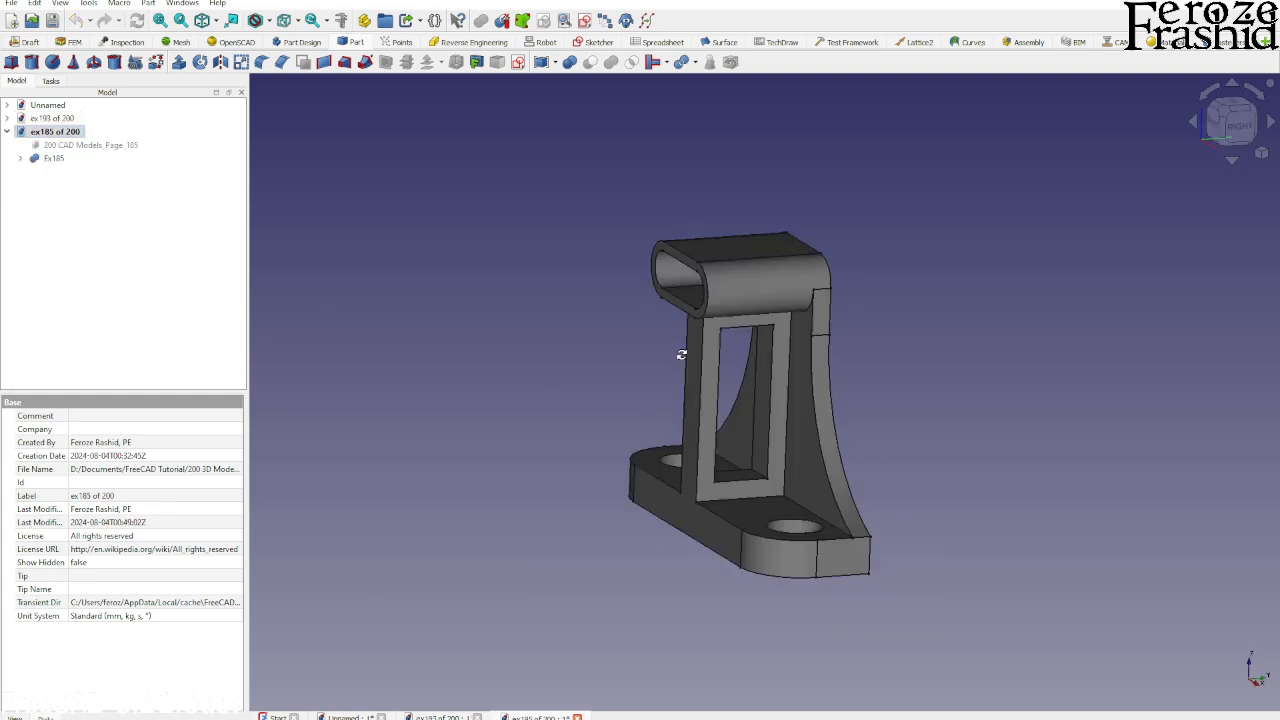
pyautogui.moveTo(681, 354); pyautogui.dragTo(645, 420, button='middle')
pyautogui.scroll(2, 727, 411)
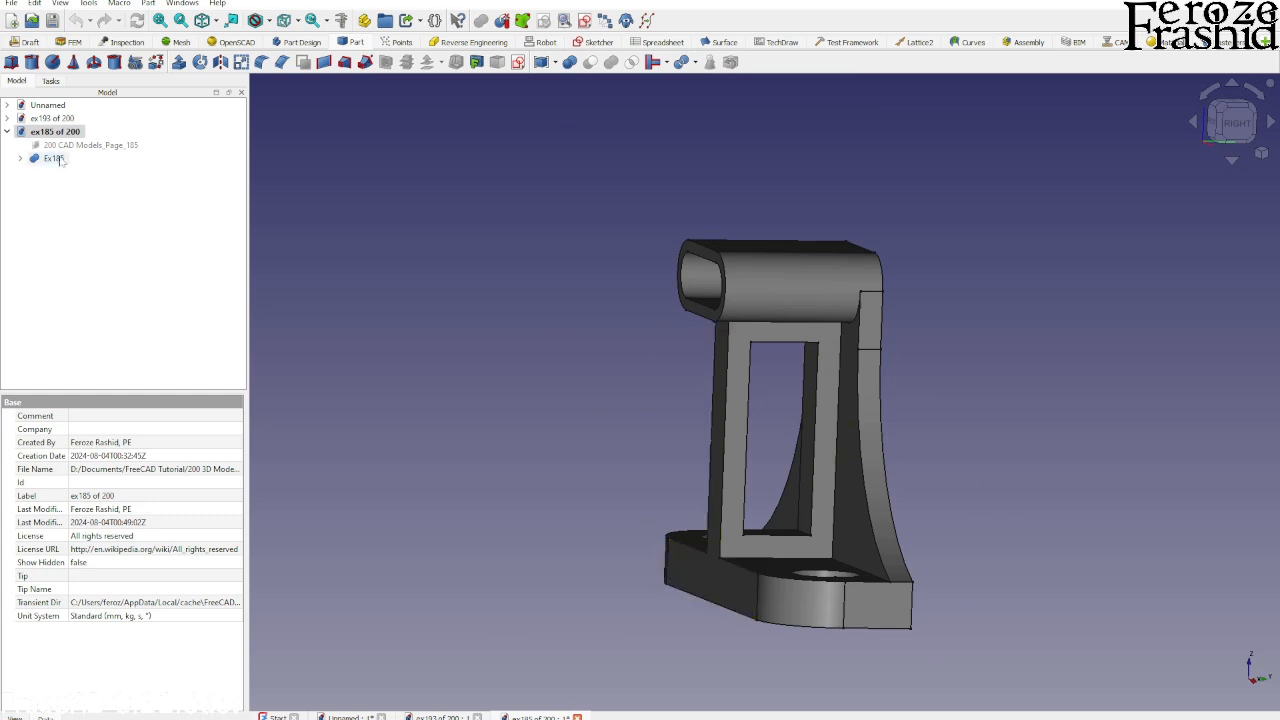
pyautogui.doubleClick(63, 122)
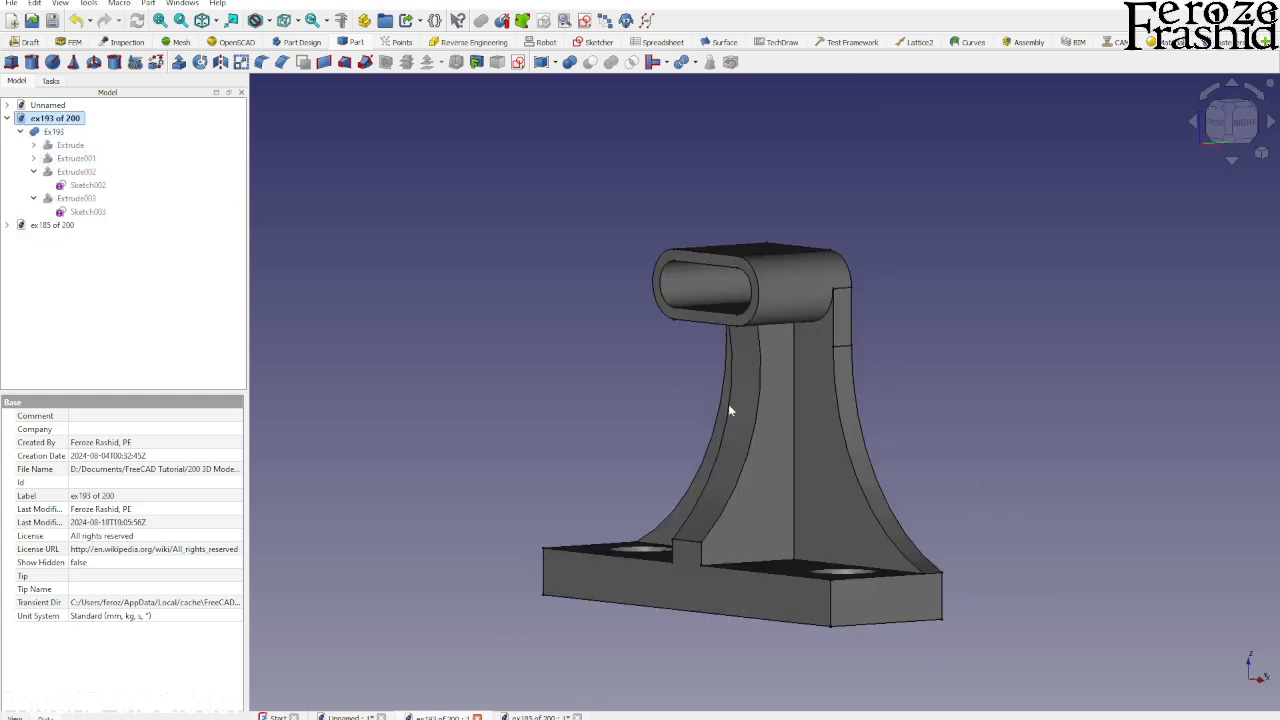
# - Examine the ex193 bracket's slotted tube and curved rib from the right side and at an angle
pyautogui.press('3')
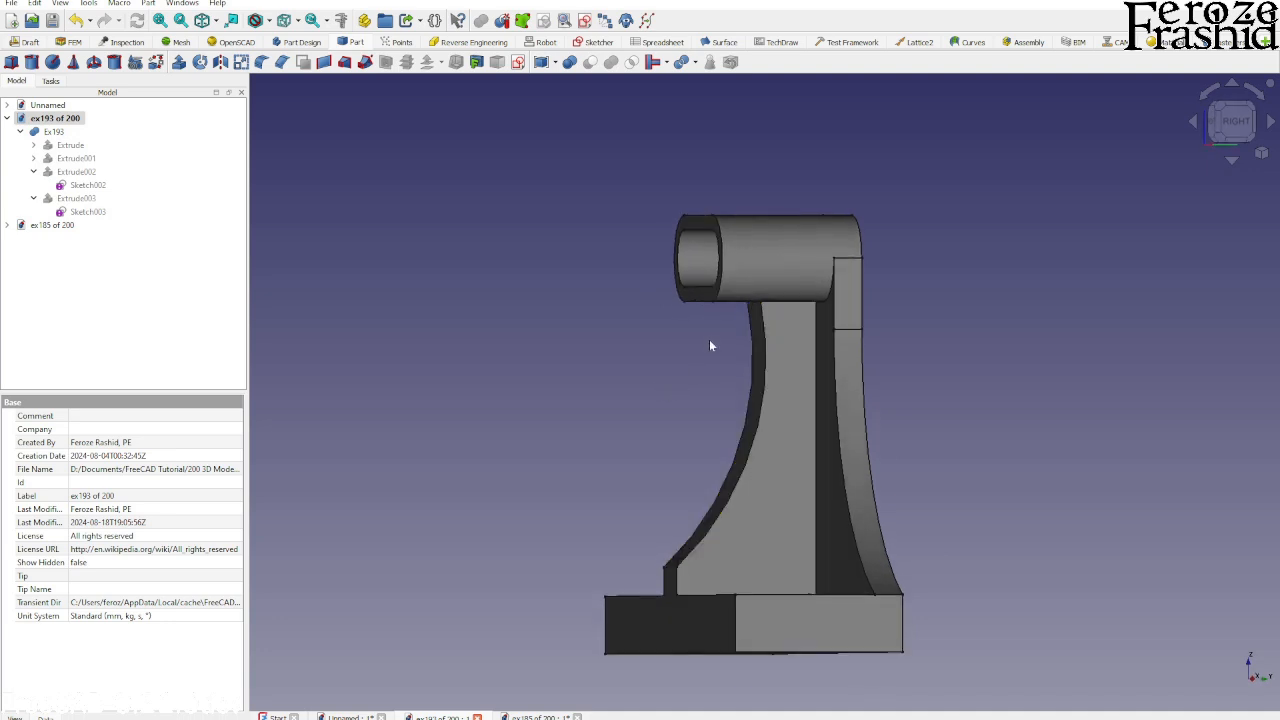
pyautogui.moveTo(746, 400); pyautogui.dragTo(731, 292, button='middle')
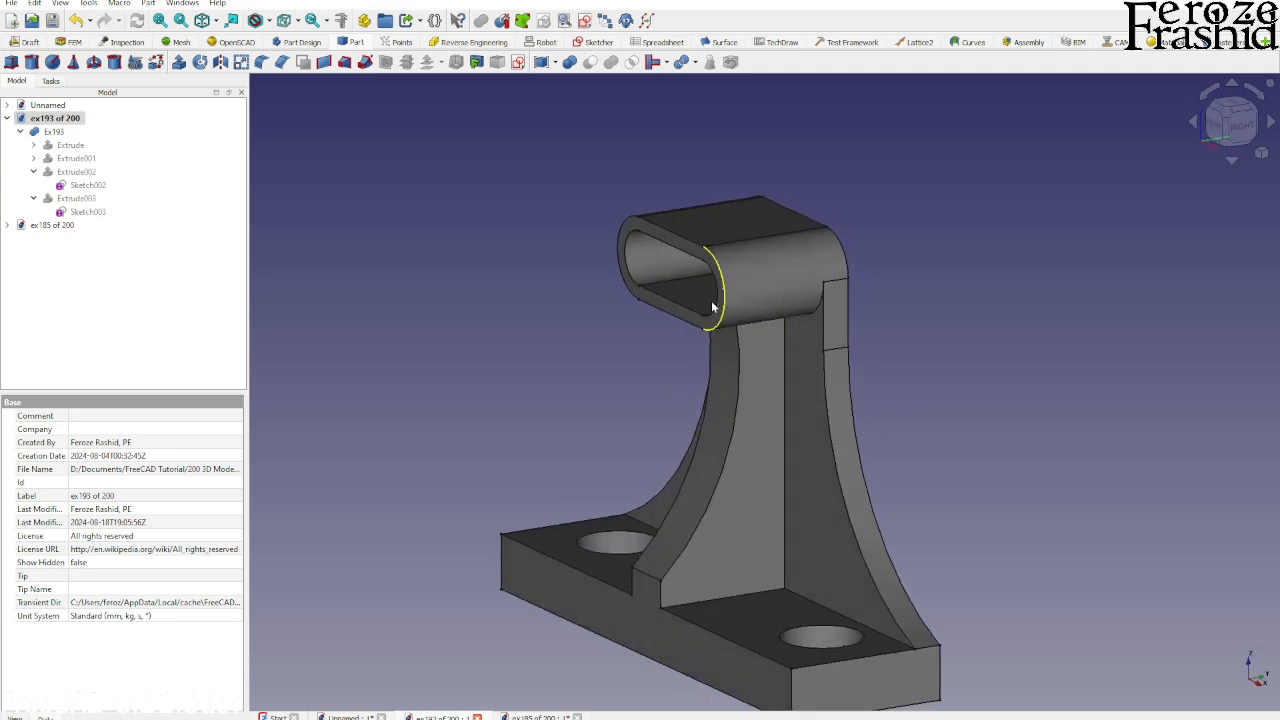
pyautogui.click(645, 298)
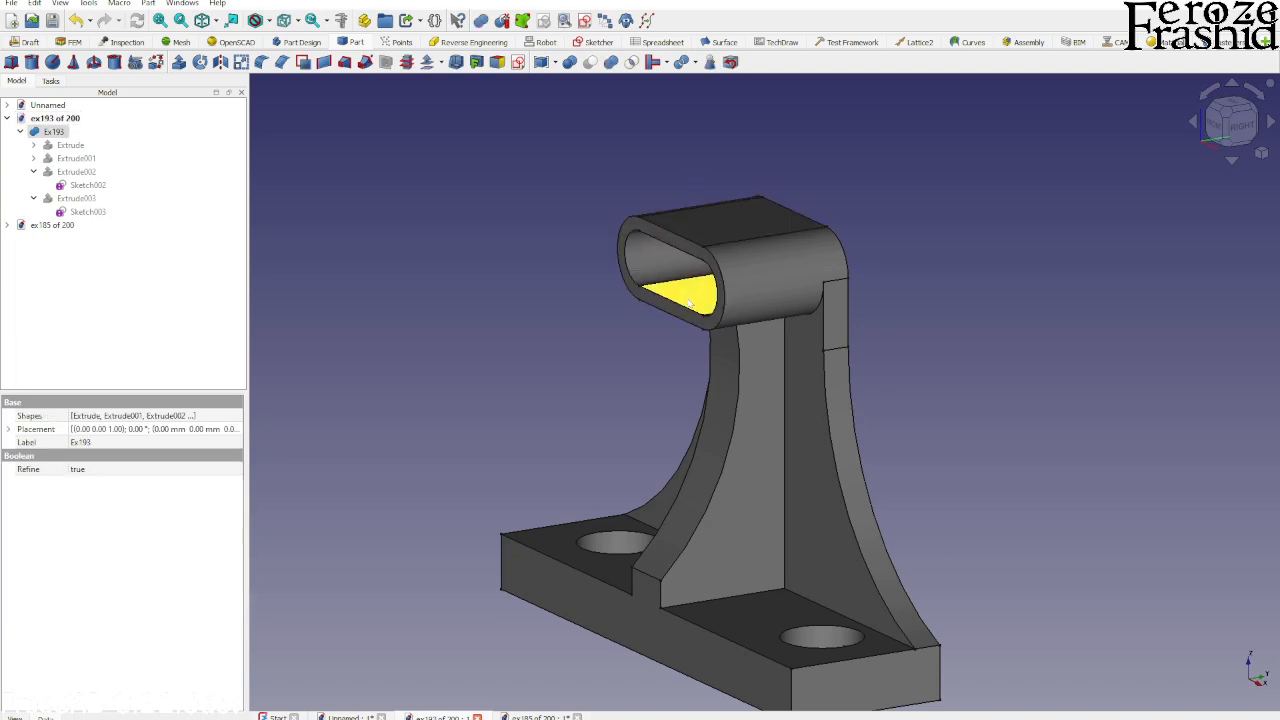
pyautogui.press('3')
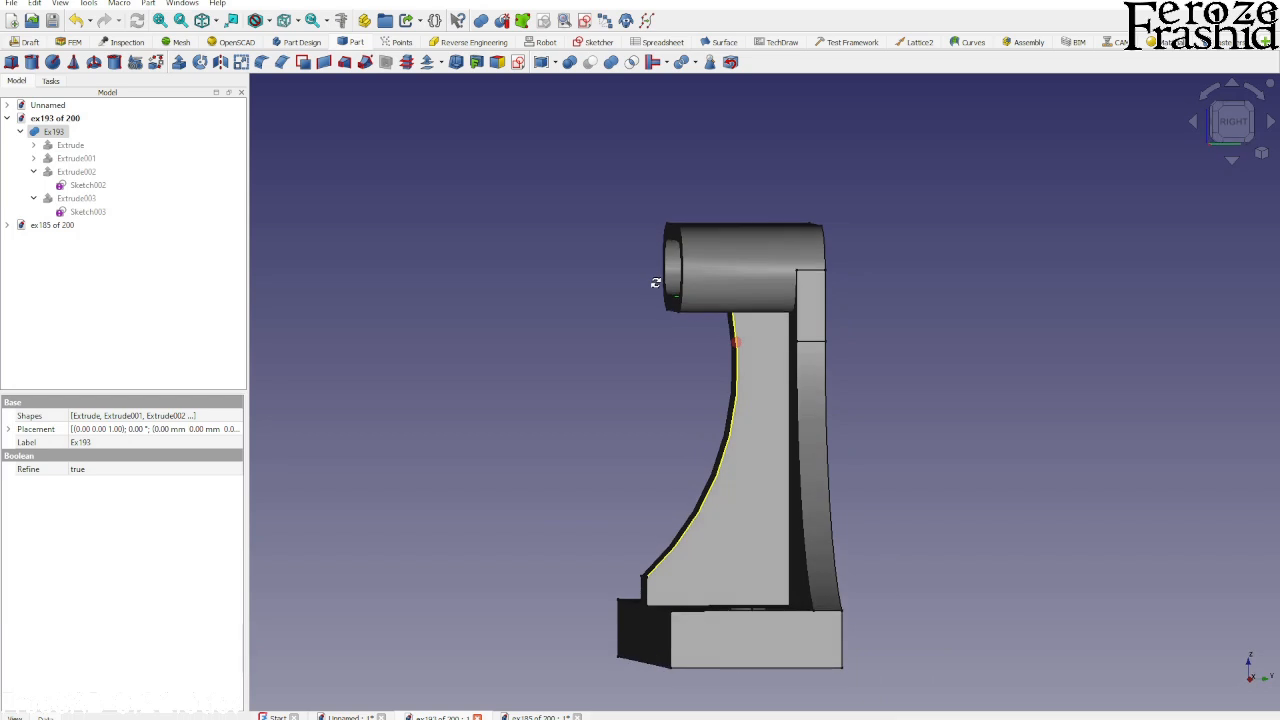
pyautogui.moveTo(738, 492); pyautogui.dragTo(752, 572, button='middle')
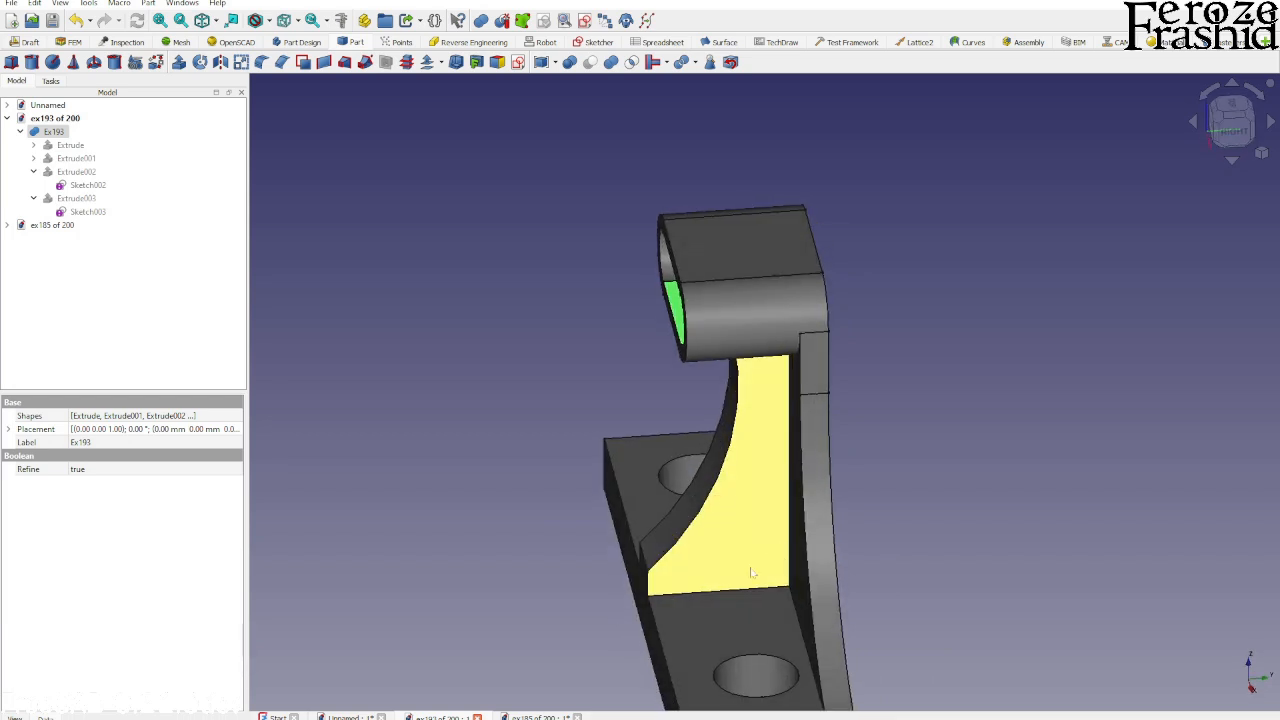
pyautogui.moveTo(770, 462); pyautogui.dragTo(765, 447, button='middle')
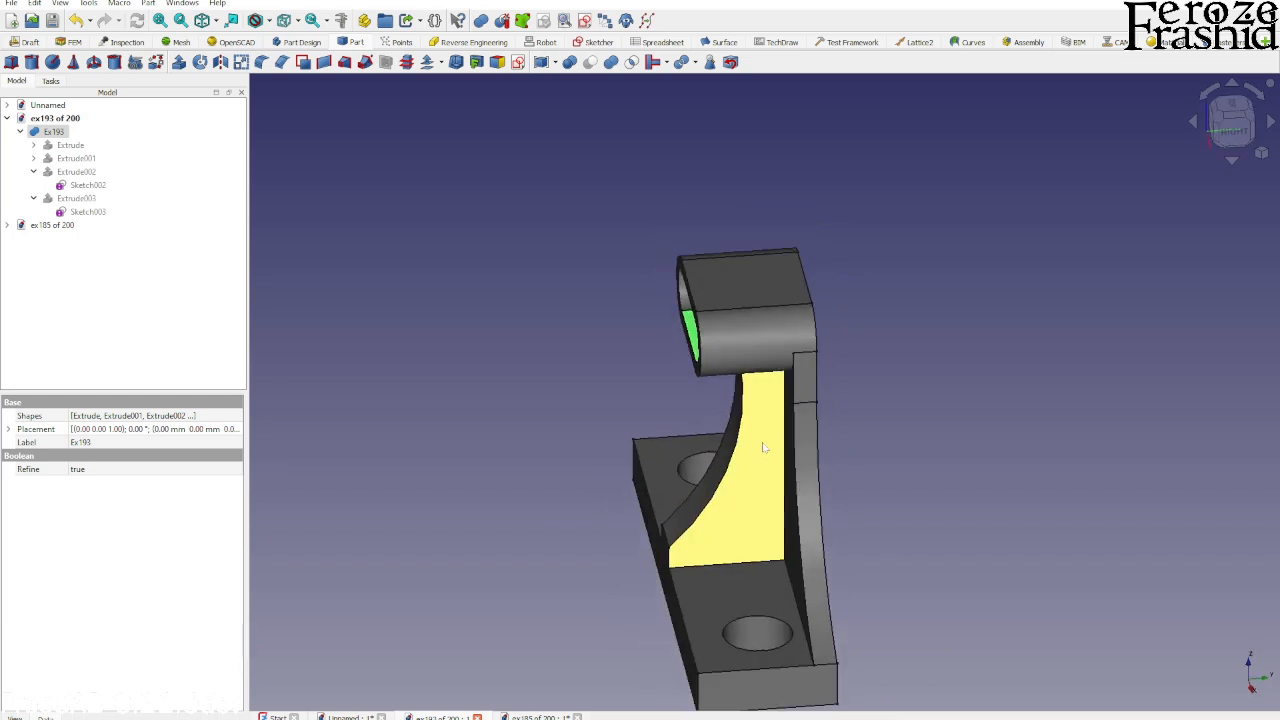
# - Examine the rectangular windowed rib in the ex185 model, and compare it with the curved rib in the ex193 model
pyautogui.click(70, 226)
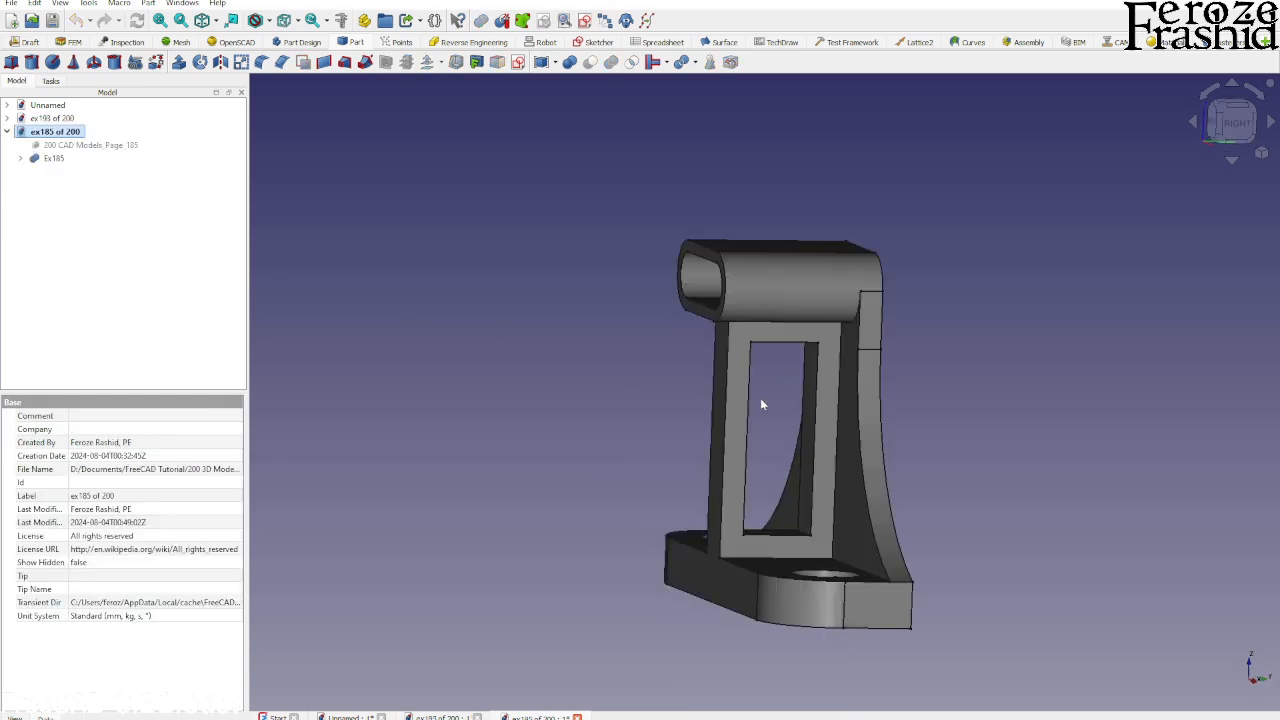
pyautogui.moveTo(760, 404); pyautogui.dragTo(708, 374, button='middle')
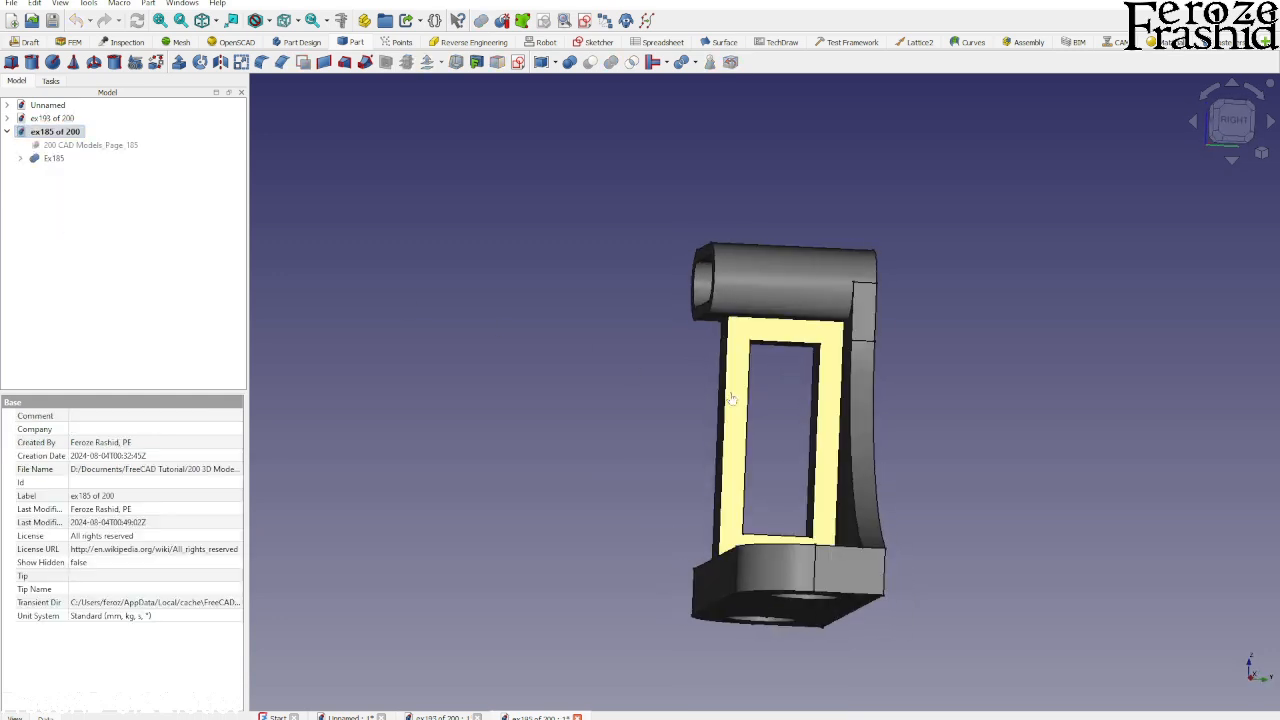
pyautogui.click(731, 399)
pyautogui.moveTo(746, 416); pyautogui.dragTo(745, 357, button='middle')
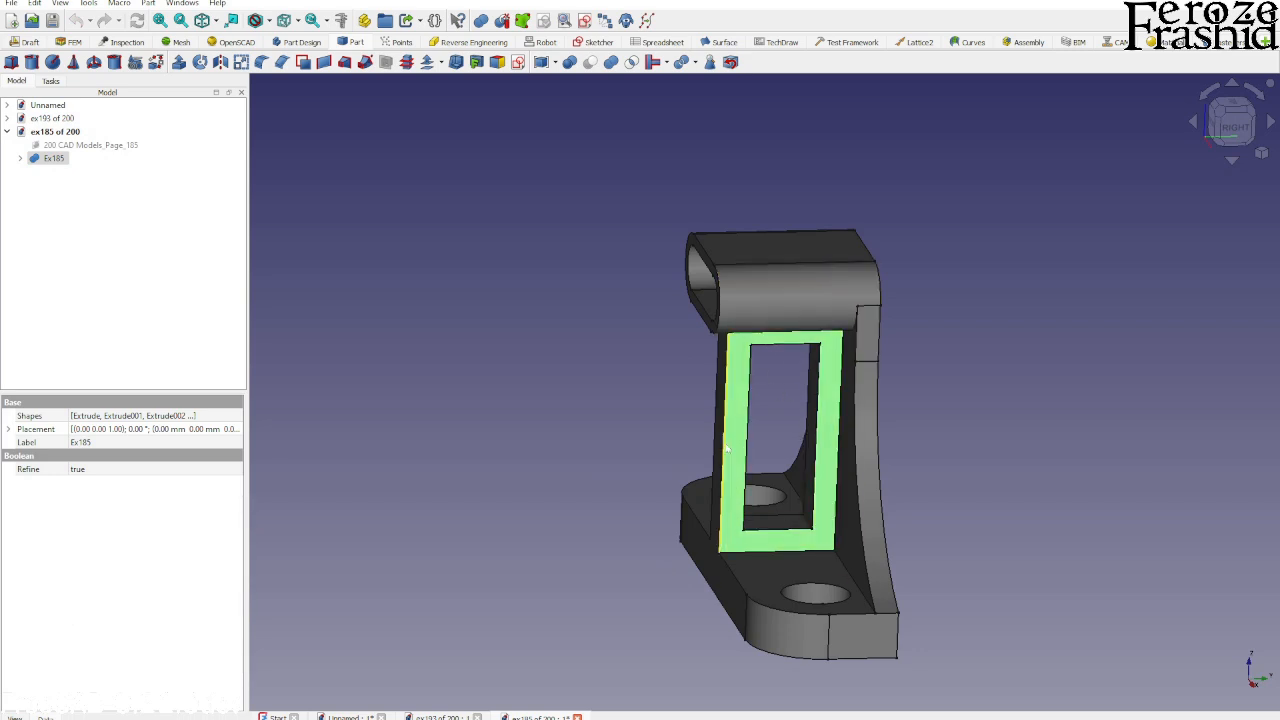
pyautogui.doubleClick(55, 118)
pyautogui.moveTo(718, 358); pyautogui.dragTo(797, 369, button='middle')
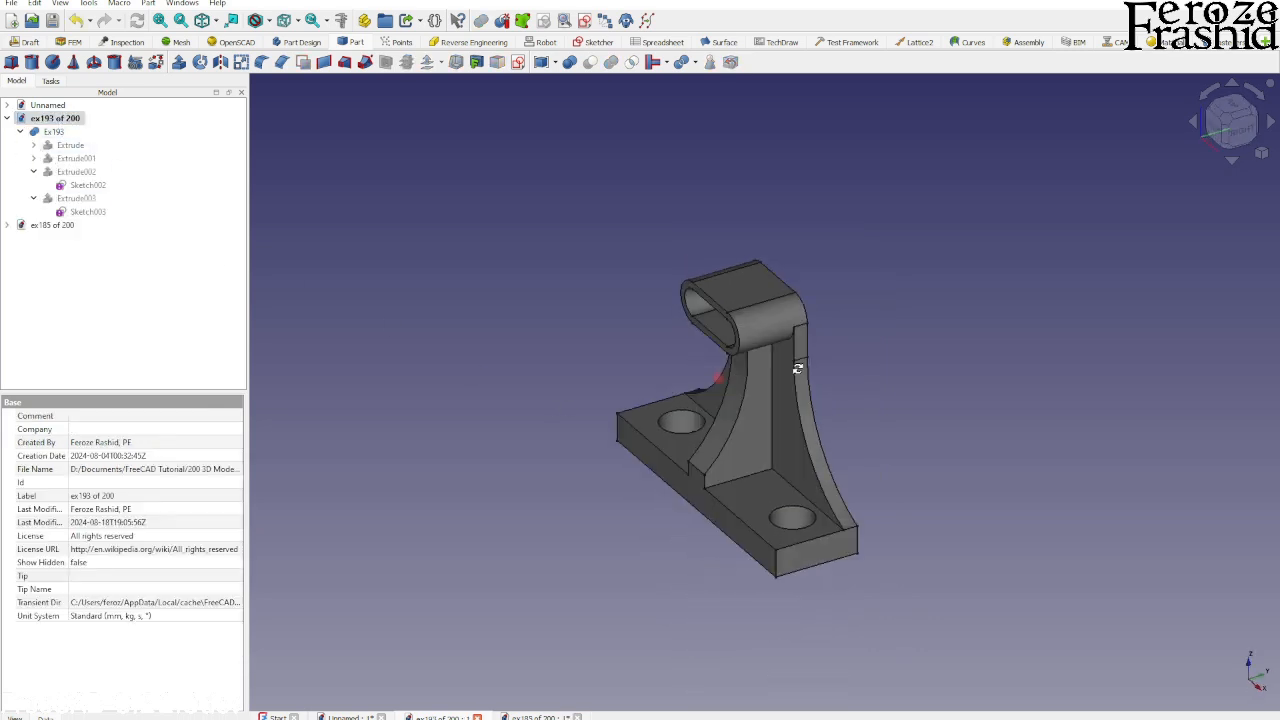
pyautogui.scroll(3, 788, 360)
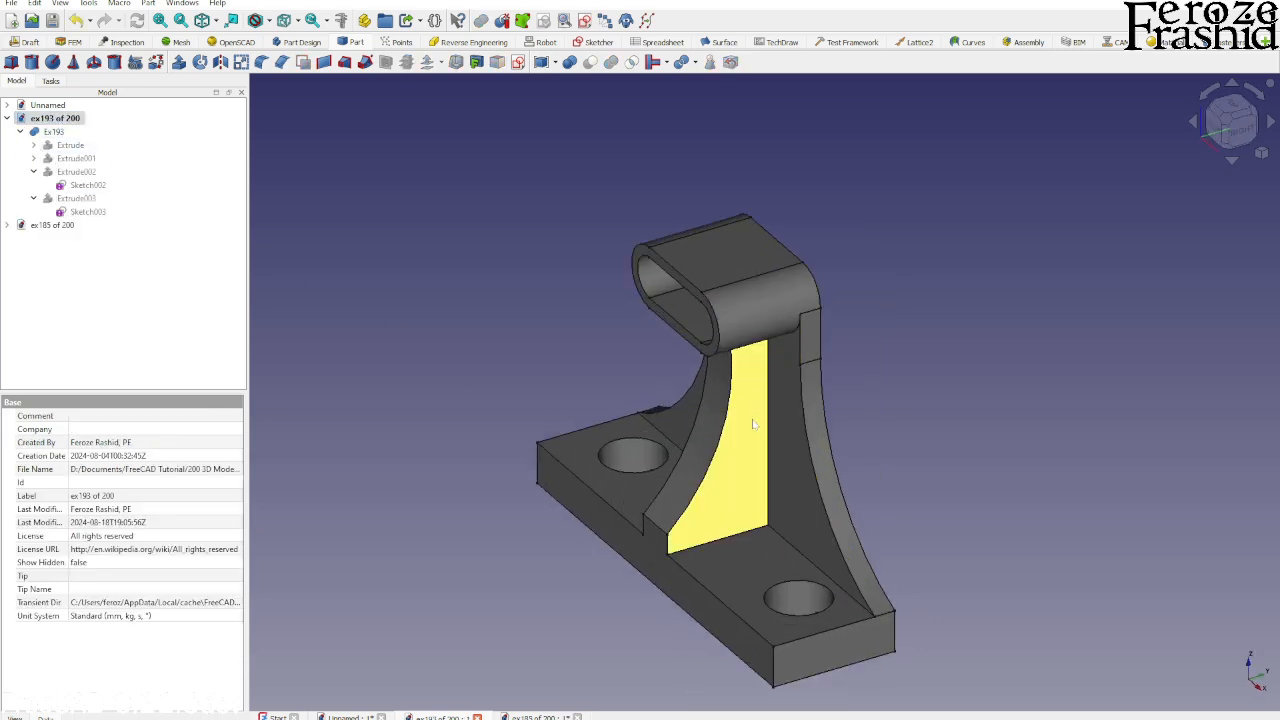